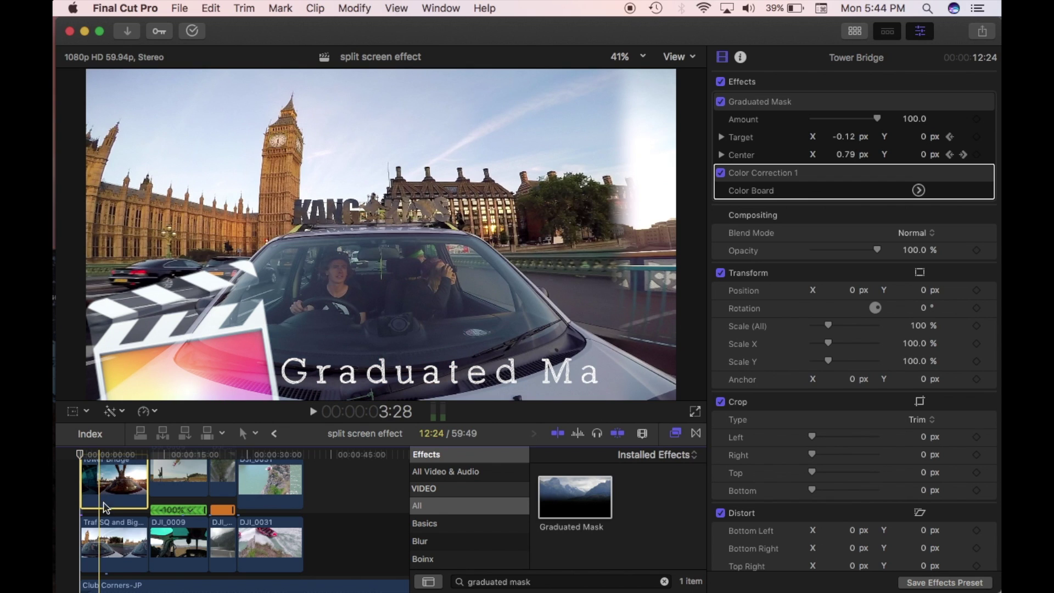
# Inspect the effect settings of the Tower Bridge clip, the Traf SQ and Big Ben clip below it, and the upper DJI_0031 clip.
pyautogui.click(107, 501)
pyautogui.click(107, 496)
pyautogui.click(115, 552)
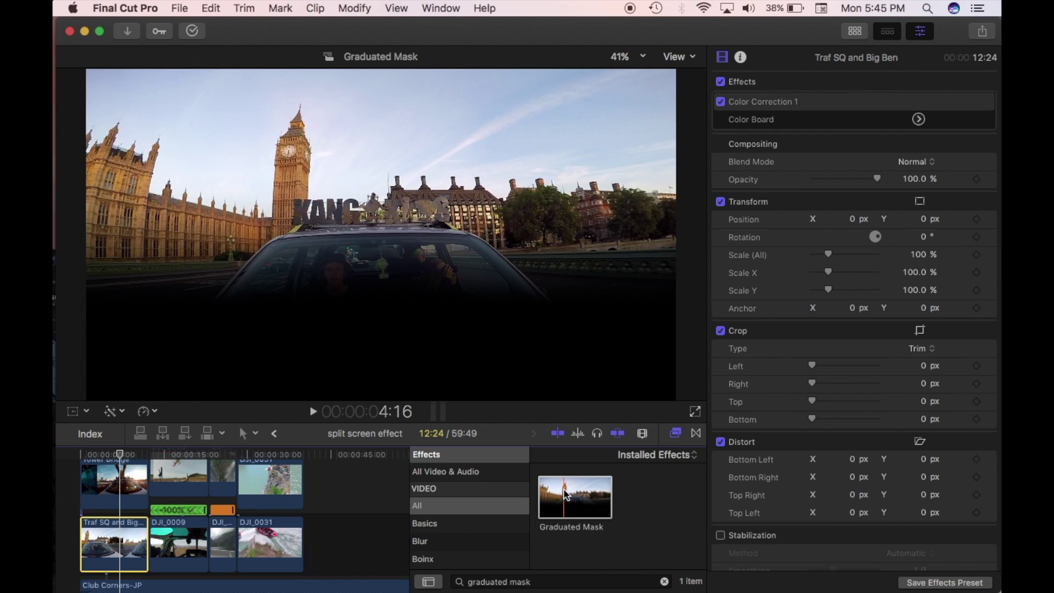
pyautogui.moveTo(567, 494); pyautogui.dragTo(114, 483)
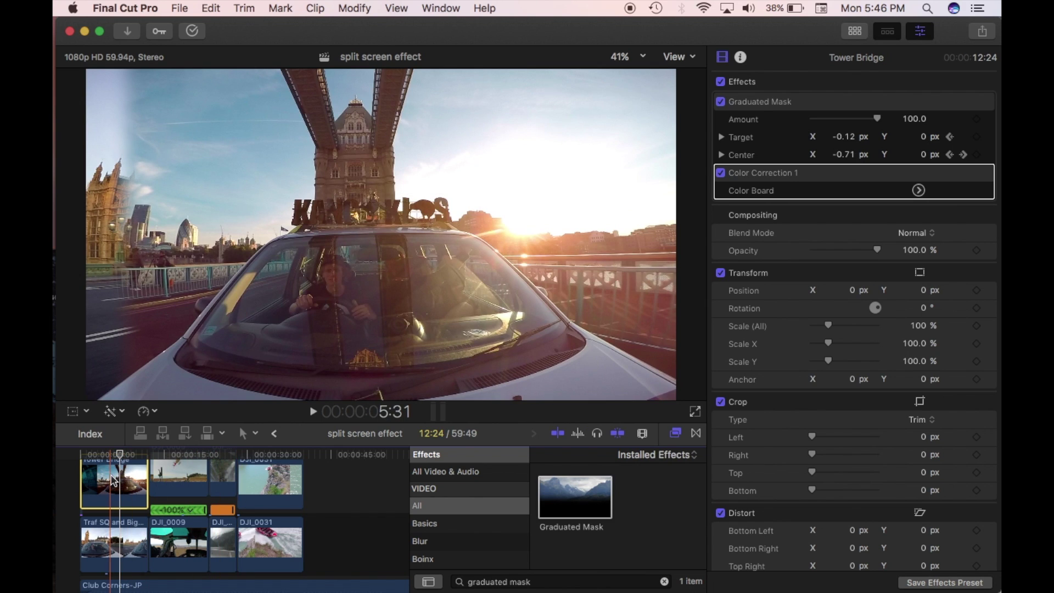
pyautogui.click(112, 464)
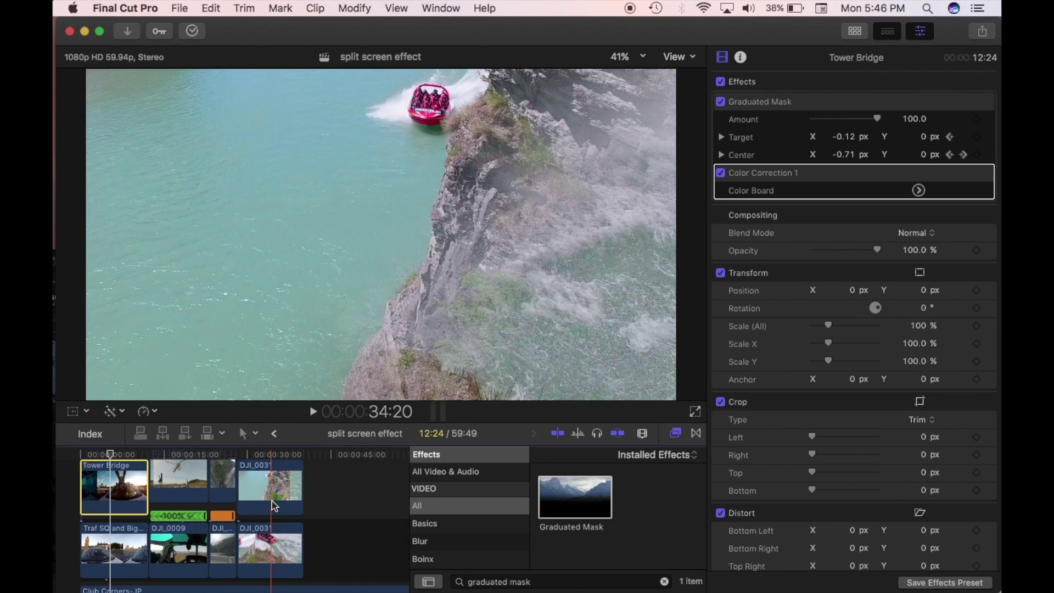
pyautogui.click(270, 497)
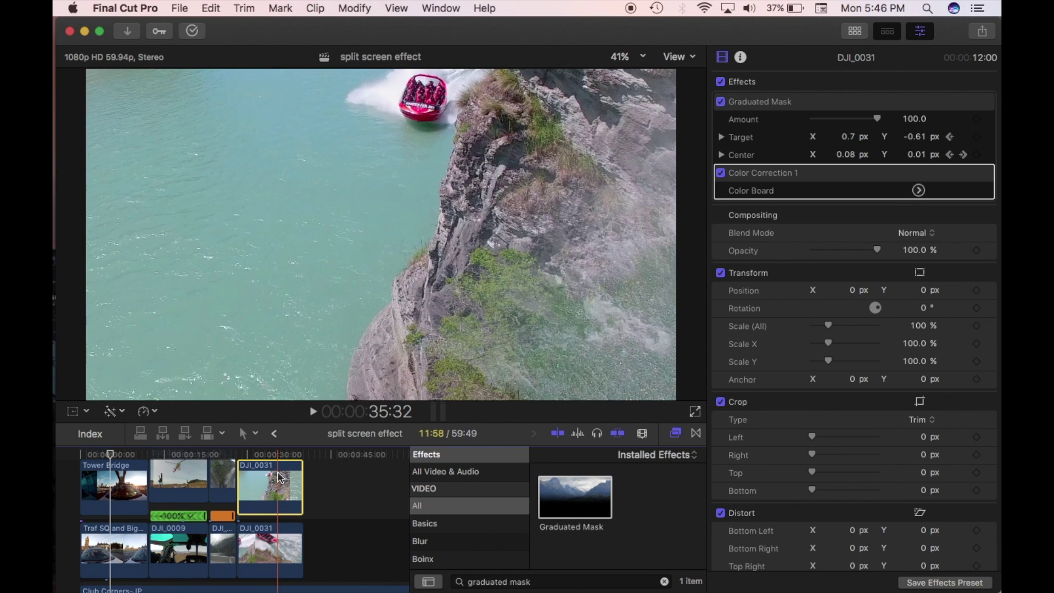
# Remove the existing Graduated Mask from the Tower Bridge clip and play the sequence from the start.
pyautogui.click(121, 483)
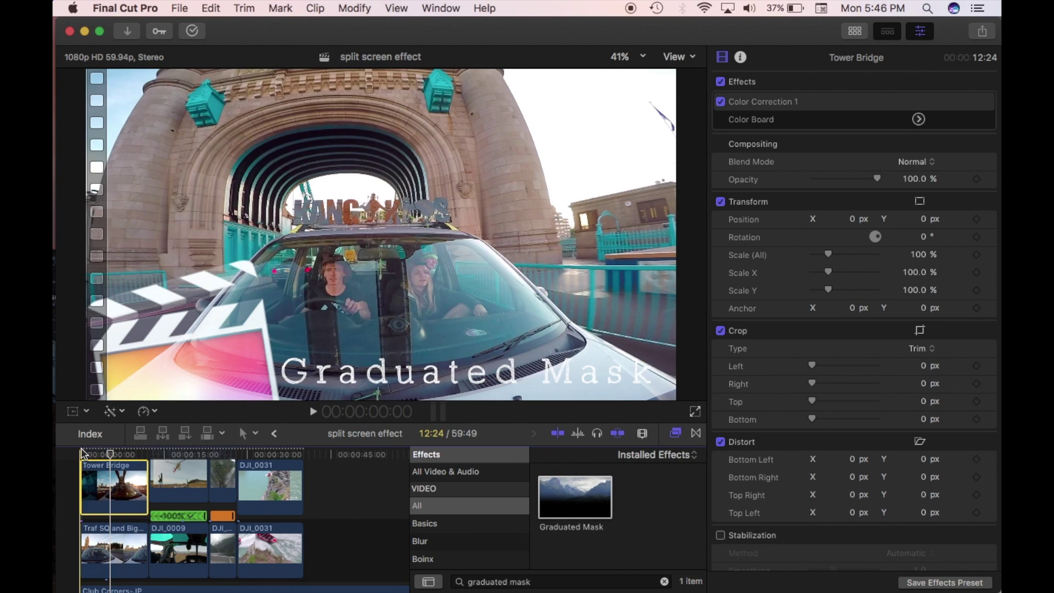
pyautogui.click(82, 452)
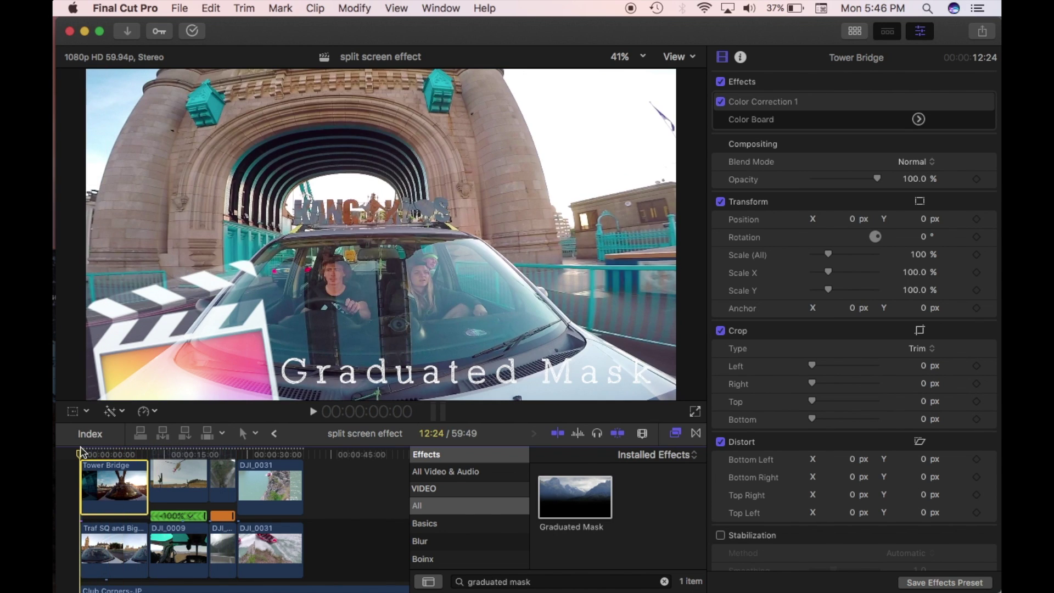
pyautogui.press('space')
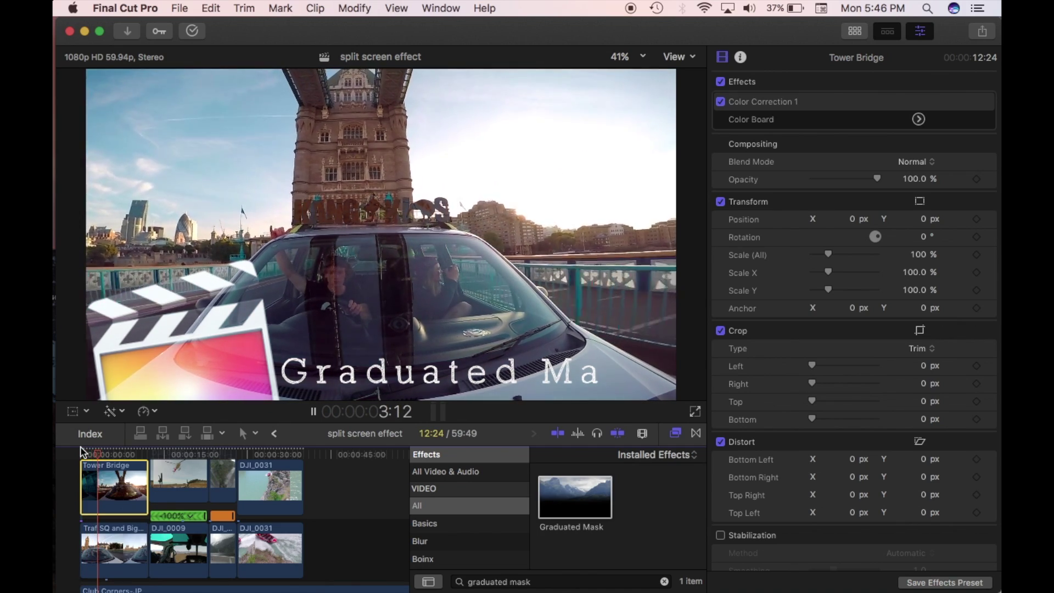
pyautogui.press('space')
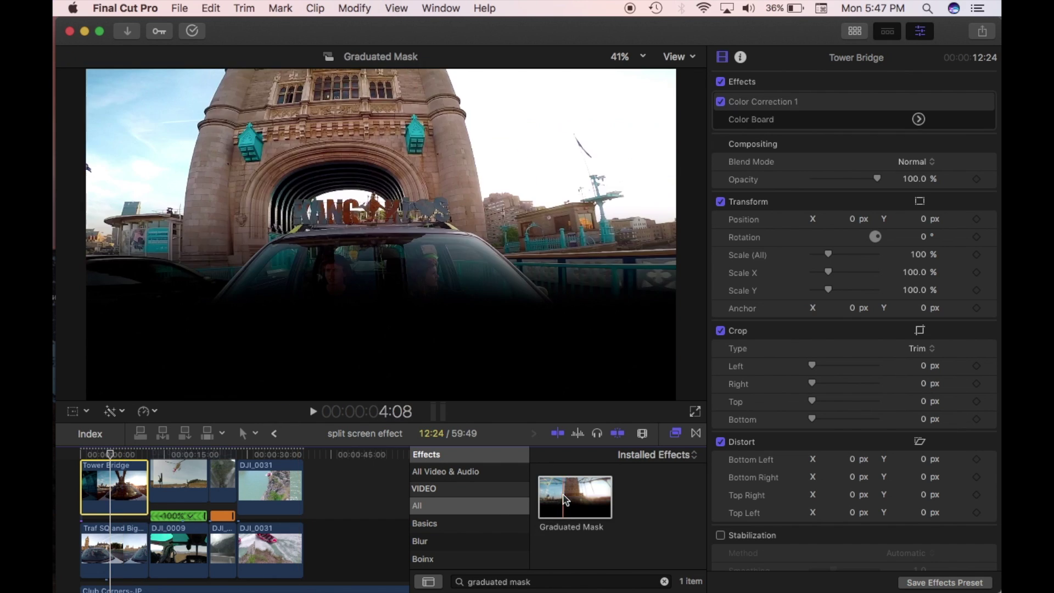
# Apply the Graduated Mask effect to the Tower Bridge clip and play the blended footage from the start.
pyautogui.click(575, 501)
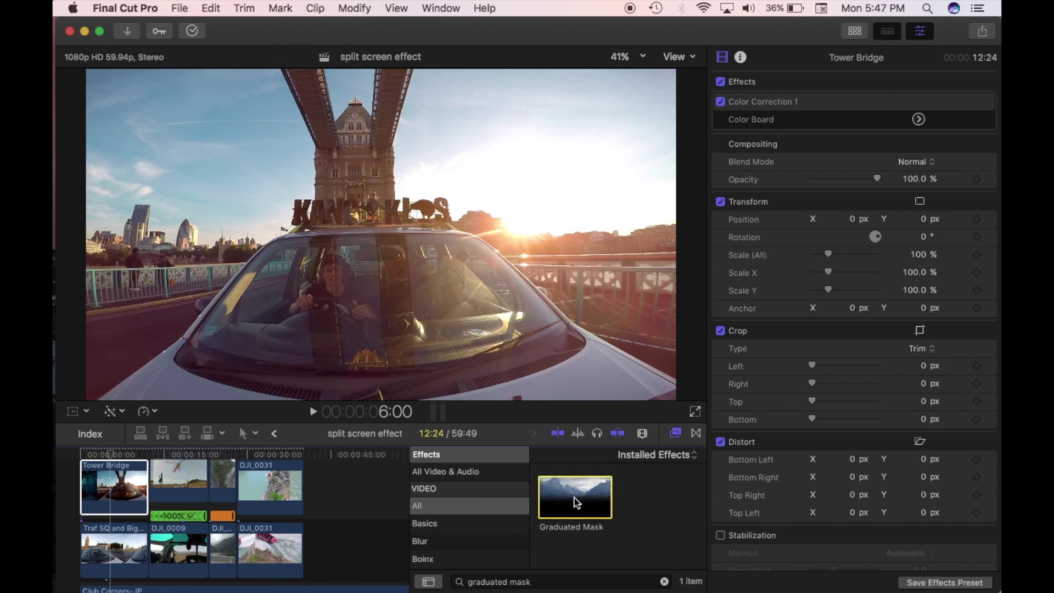
pyautogui.moveTo(575, 501); pyautogui.dragTo(115, 483)
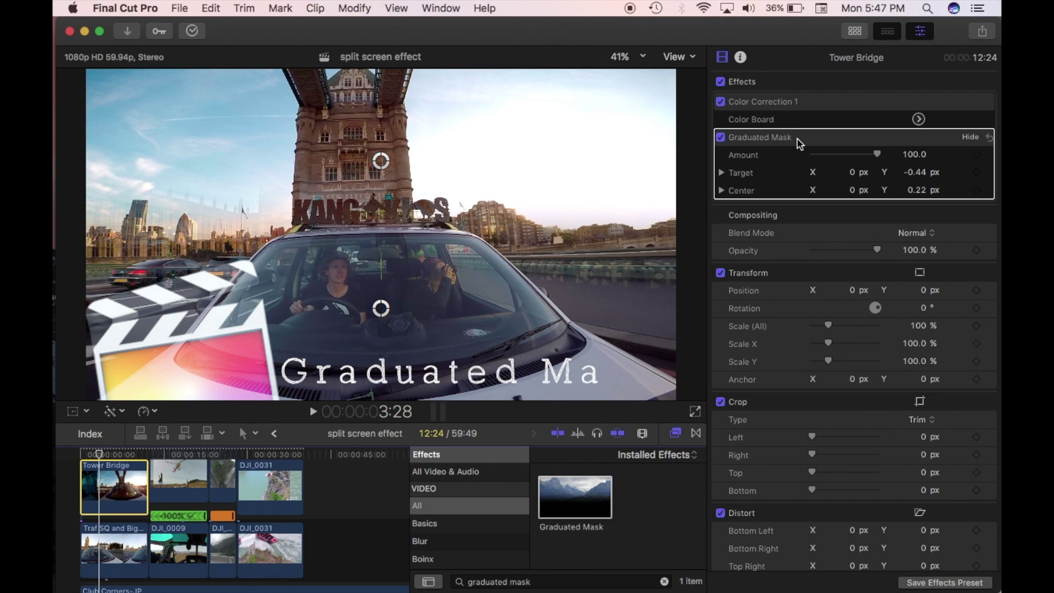
pyautogui.click(86, 454)
pyautogui.press('space')
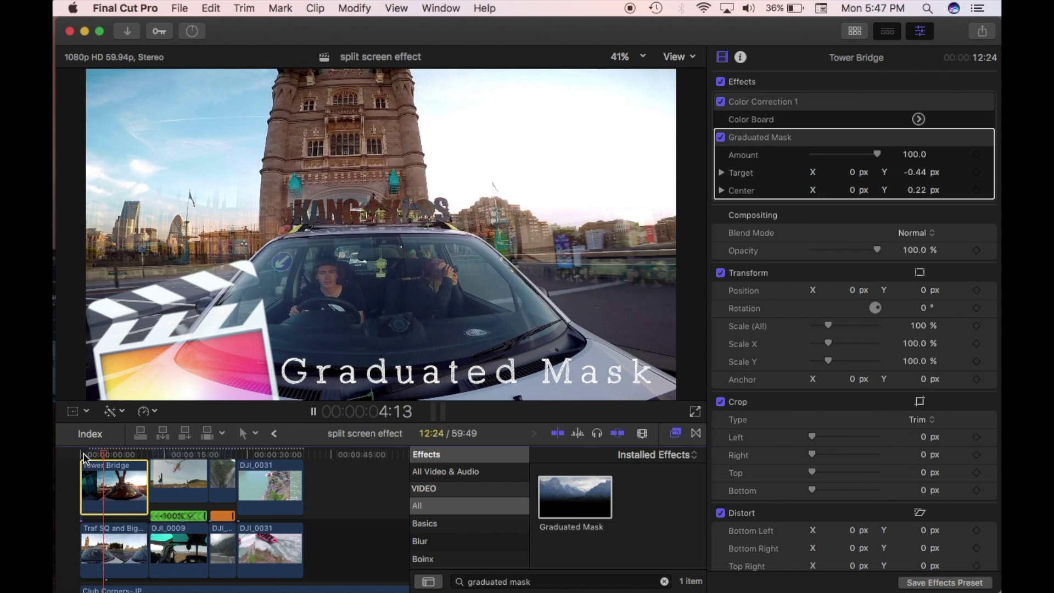
pyautogui.press('space')
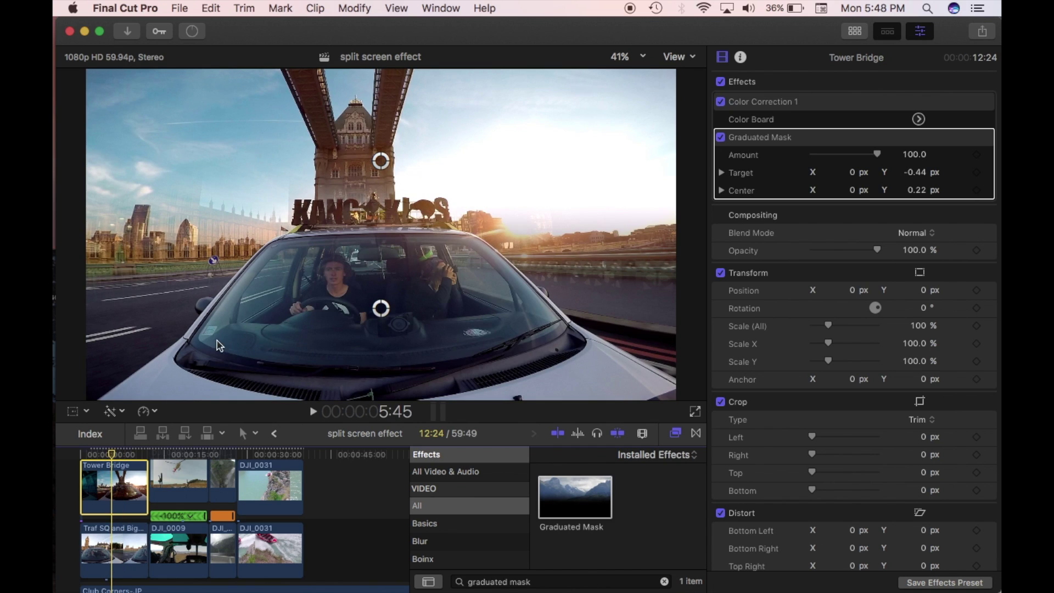
# Check the Traf SQ and Big Ben clip under the masked clip and replay the sequence from the beginning.
pyautogui.click(126, 550)
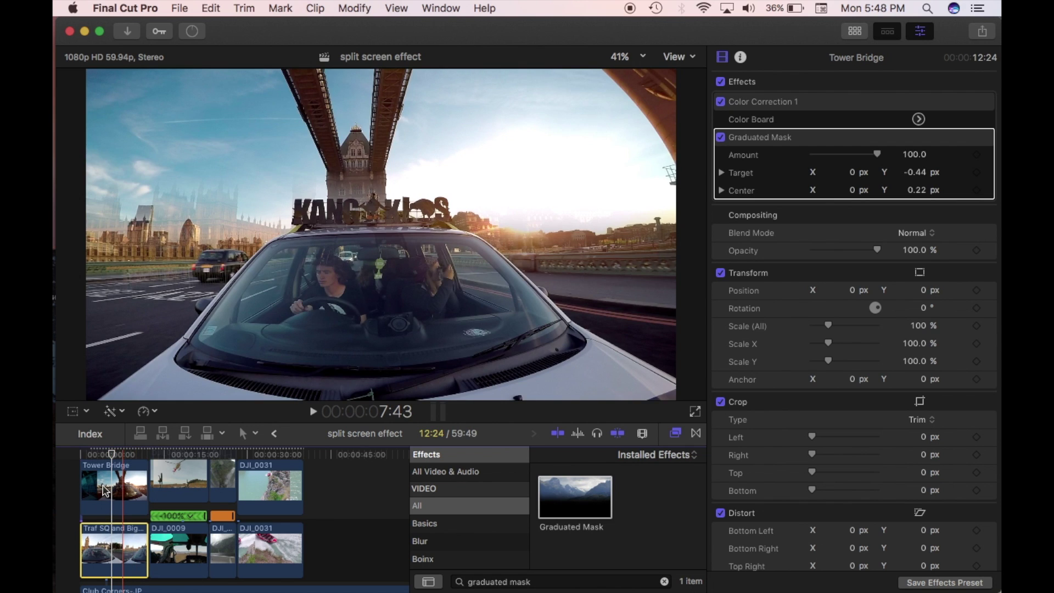
pyautogui.click(80, 460)
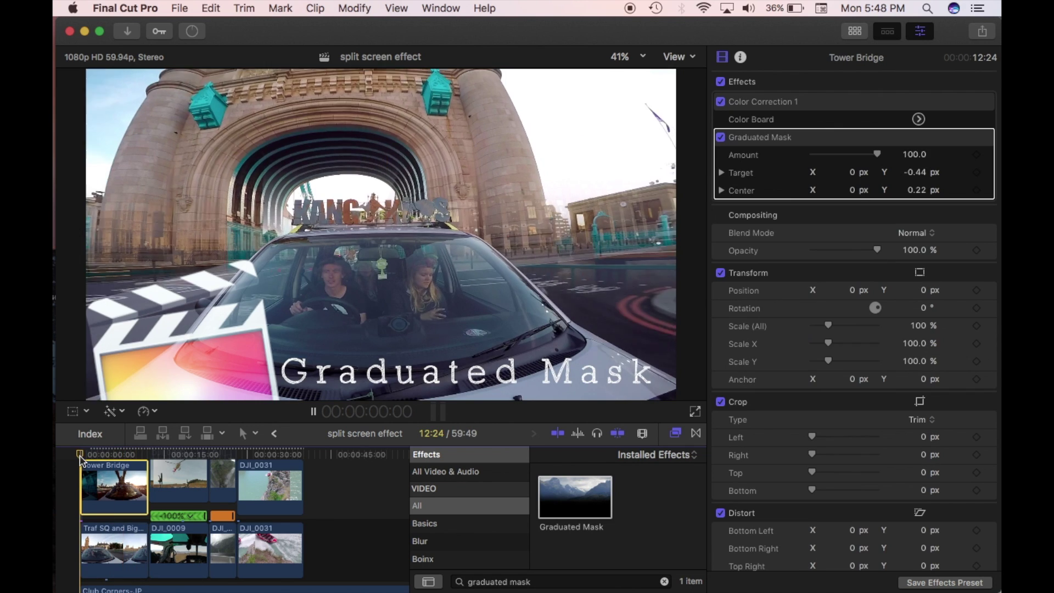
pyautogui.press('space')
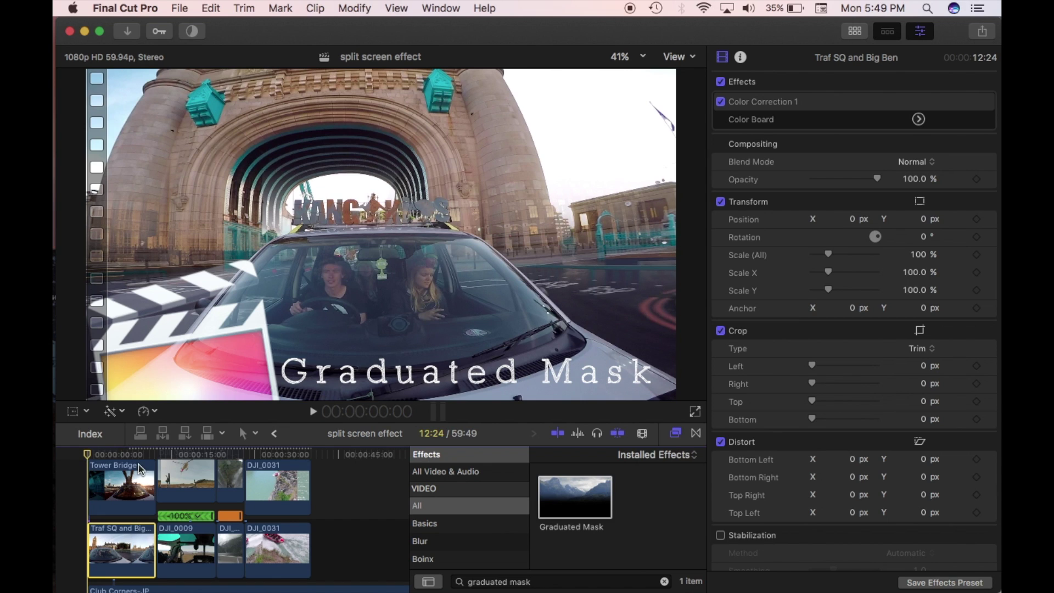
# Move the Graduated Mask's center on the Tower Bridge clip to X 0 px, Y 0.18 px.
pyautogui.click(126, 481)
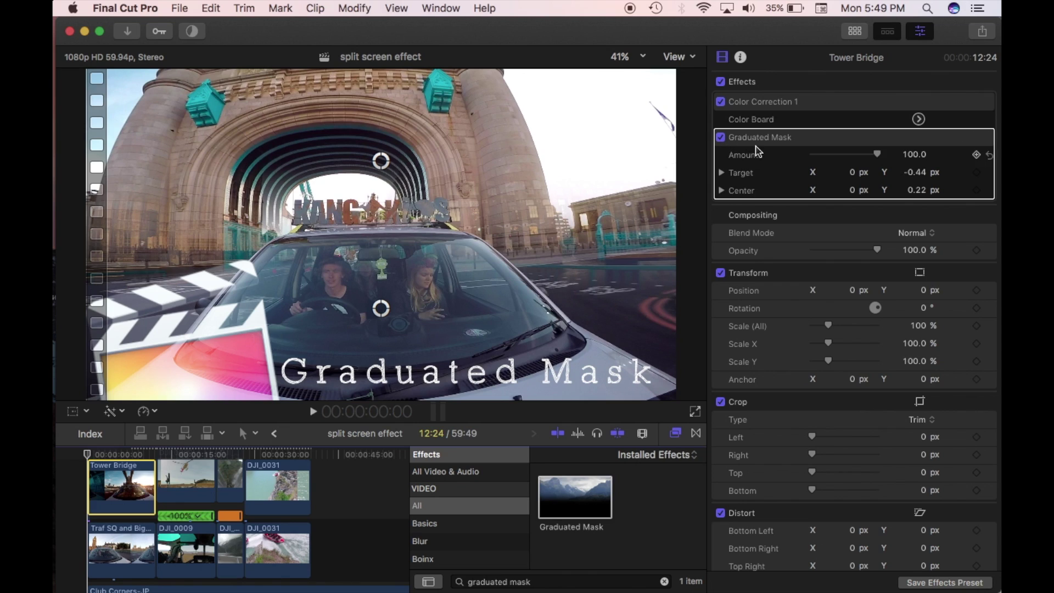
pyautogui.click(382, 163)
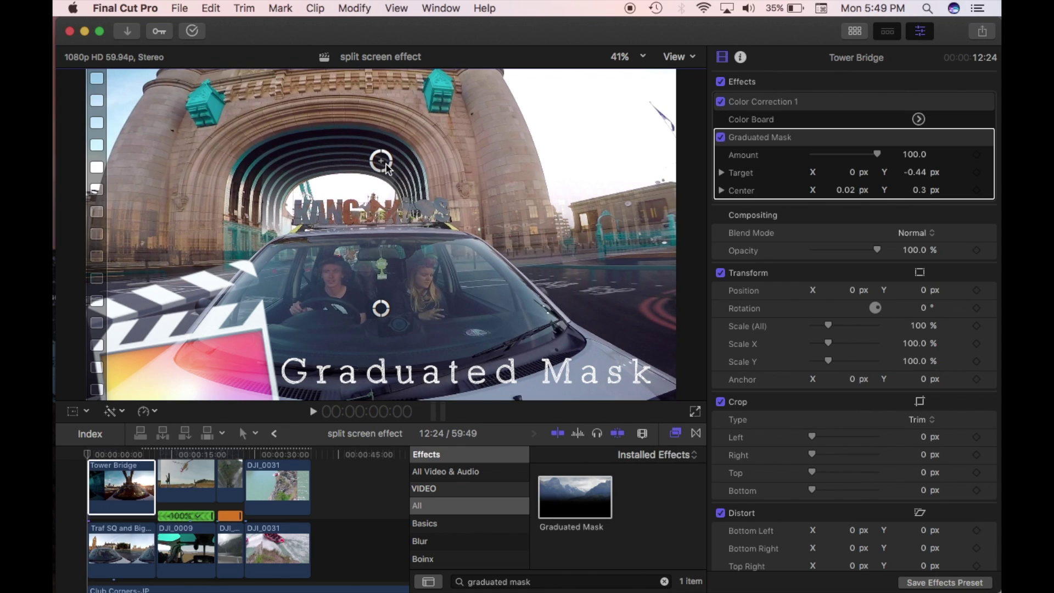
pyautogui.moveTo(385, 160)
pyautogui.mouseDown()
pyautogui.moveTo(382, 105)
pyautogui.moveTo(383, 202)
pyautogui.moveTo(381, 86)
pyautogui.moveTo(384, 204)
pyautogui.moveTo(386, 132)
pyautogui.moveTo(382, 151)
pyautogui.mouseUp()
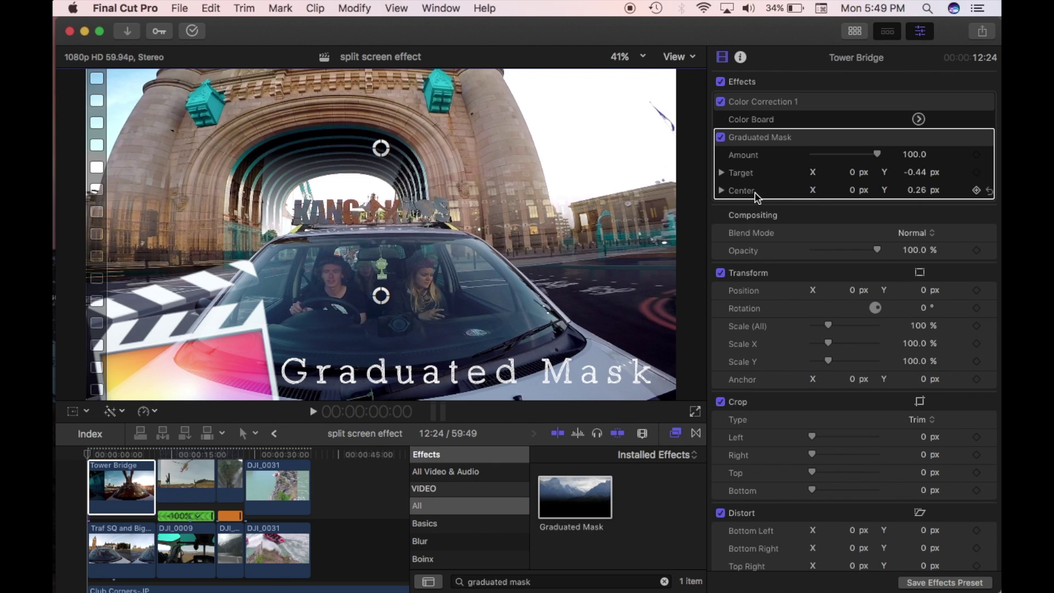
pyautogui.moveTo(384, 153); pyautogui.dragTo(372, 178)
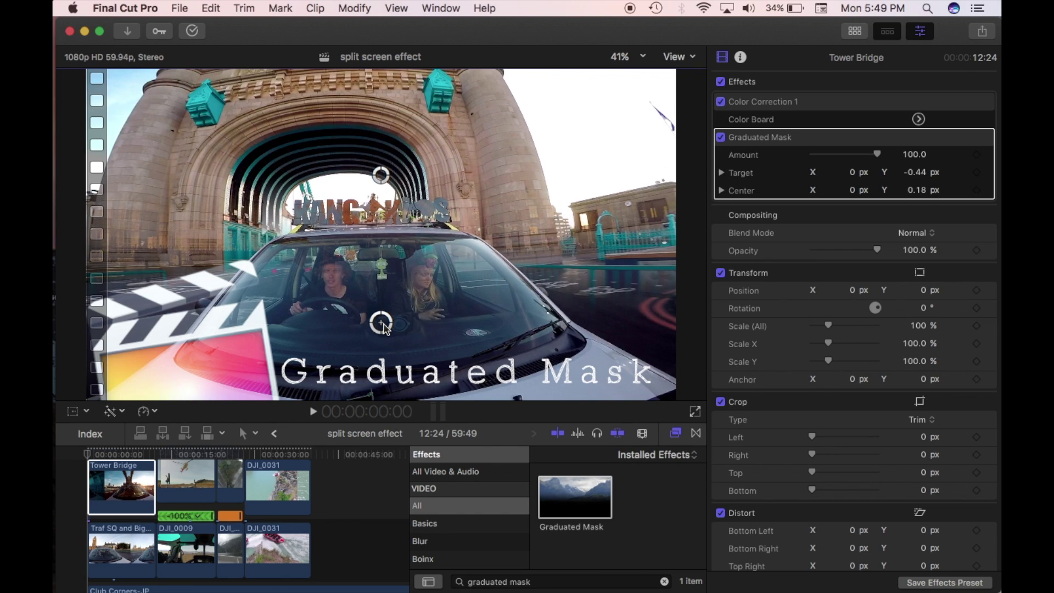
# Vary the mask's target distance to test edge softness, ending at Y -0.1 px, and set Amount to 0.
pyautogui.moveTo(386, 277); pyautogui.dragTo(382, 182)
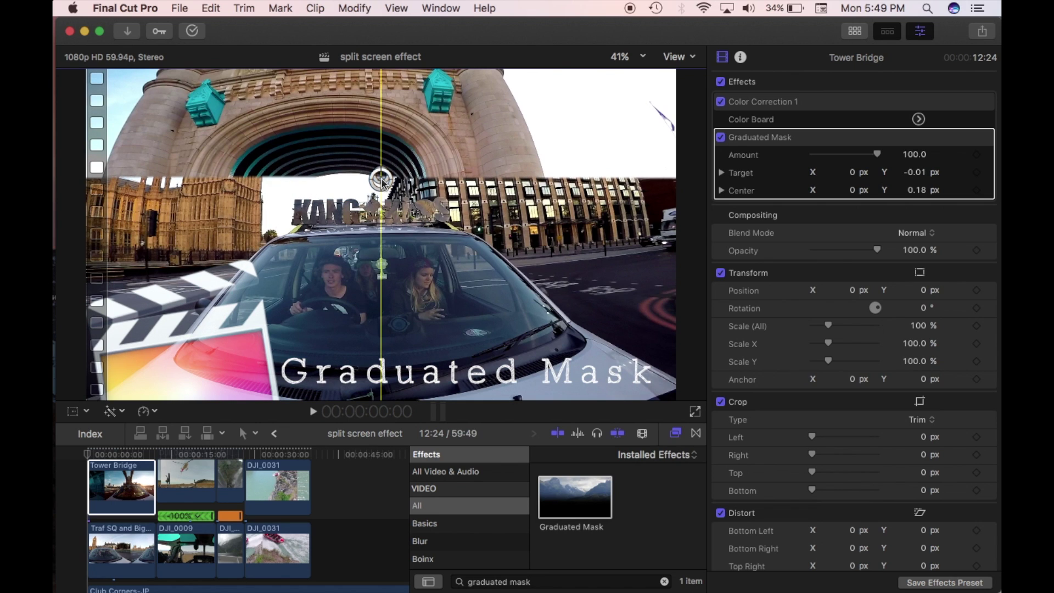
pyautogui.moveTo(382, 181); pyautogui.dragTo(387, 324)
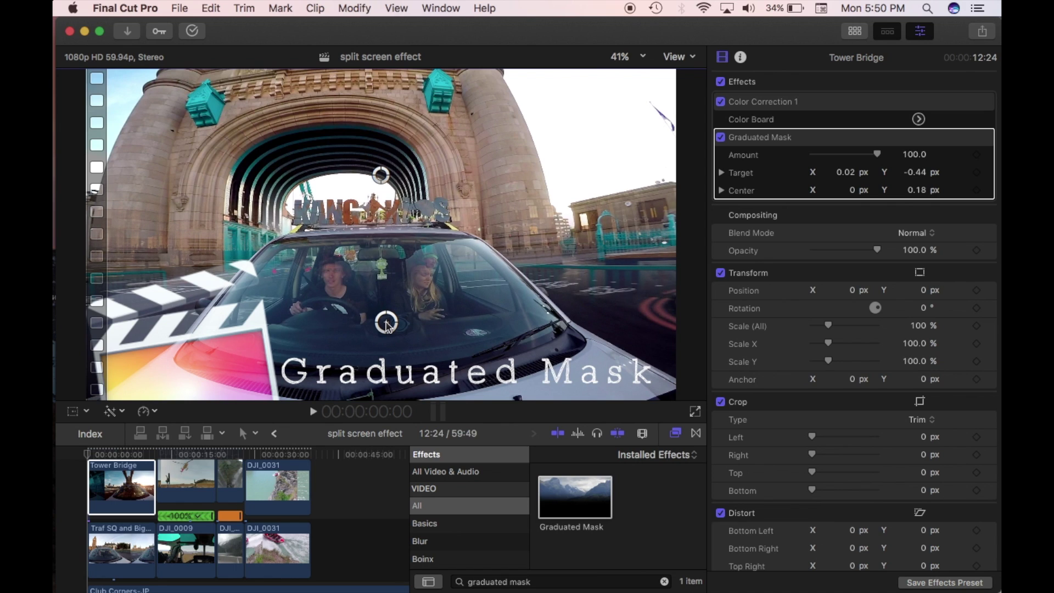
pyautogui.moveTo(387, 325); pyautogui.dragTo(380, 207)
pyautogui.moveTo(876, 154); pyautogui.dragTo(814, 158)
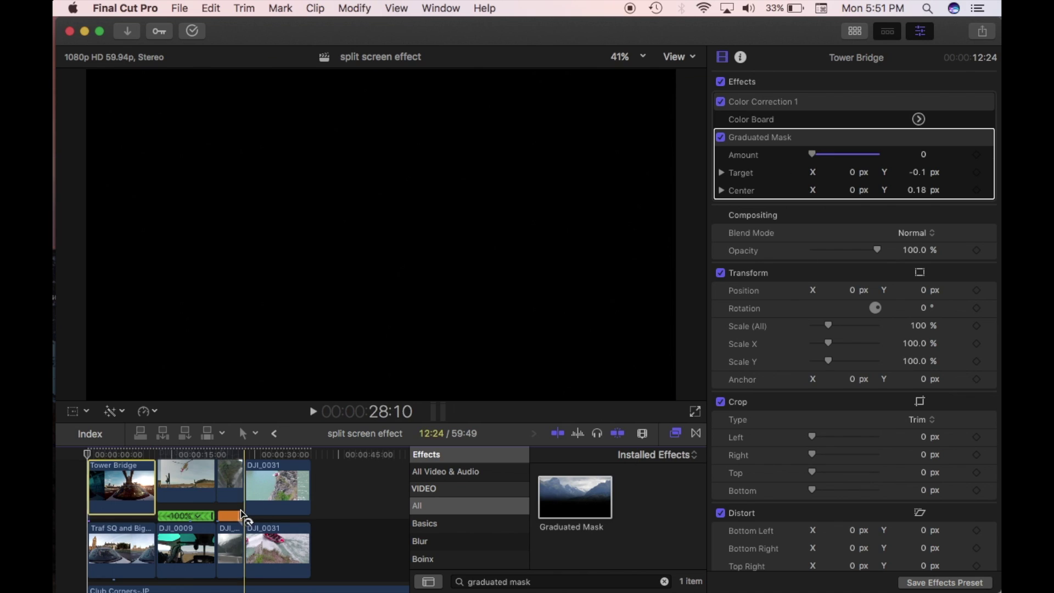
# Play the opening of the Tower Bridge clip to review the mask with Amount at 0.
pyautogui.click(113, 487)
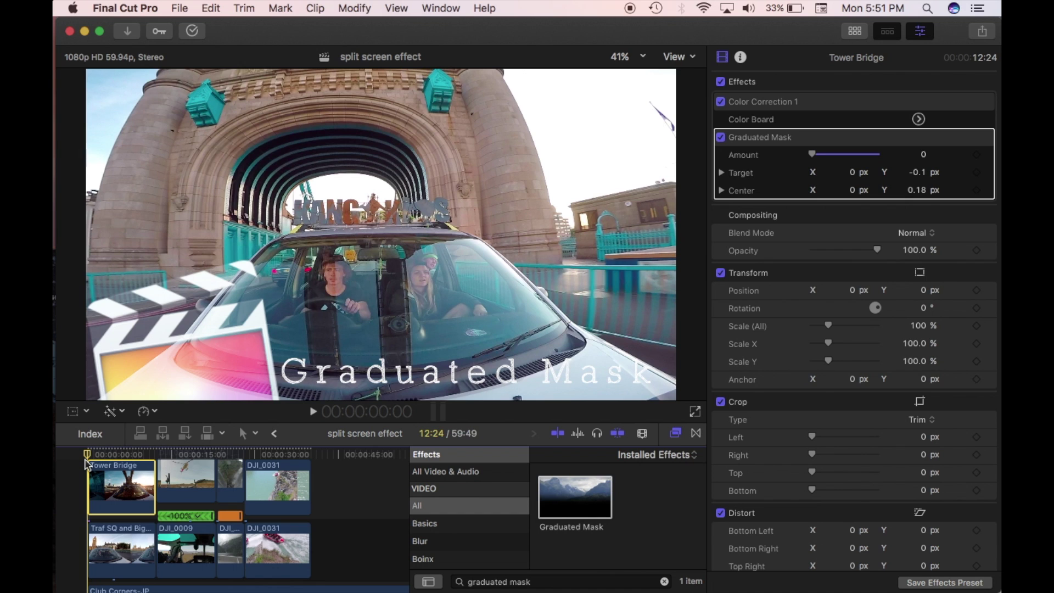
pyautogui.press('space')
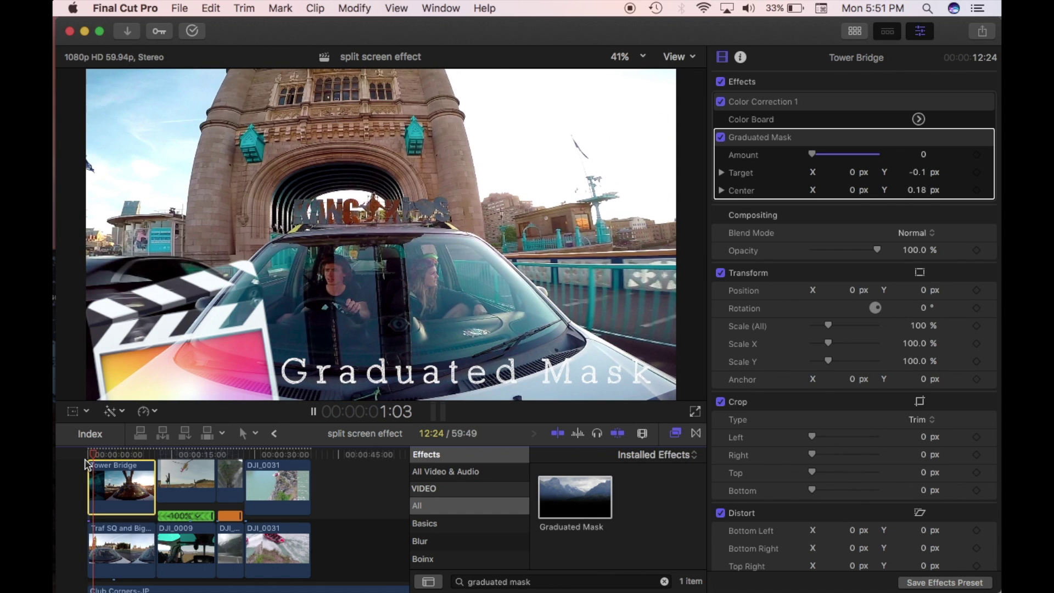
pyautogui.click(105, 473)
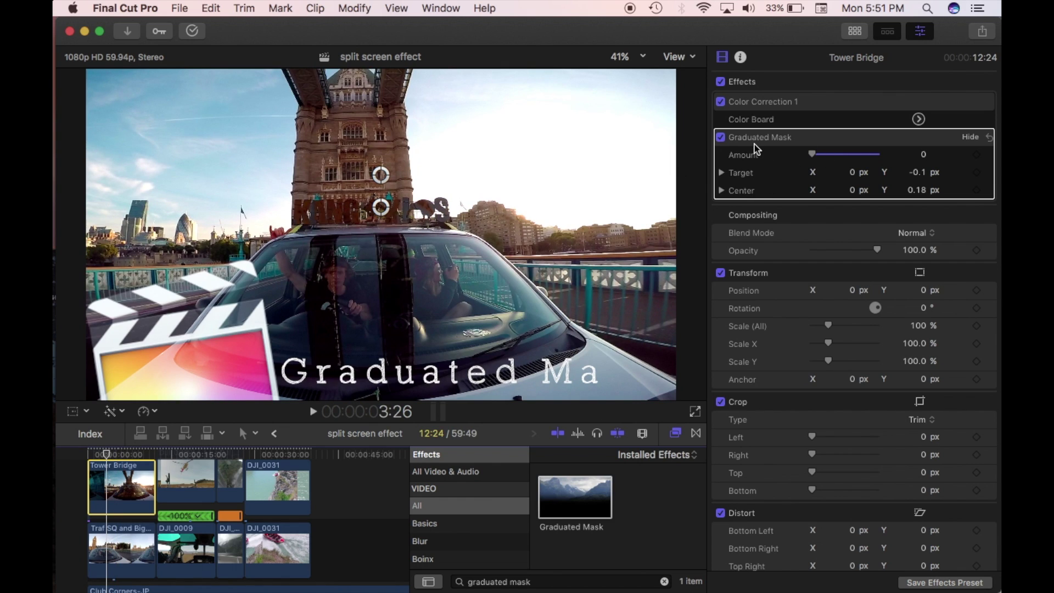
# Set the Tower Bridge clip's mask to center Y 0.16 px, target Y -0.33 px and Amount 80.32.
pyautogui.click(120, 548)
pyautogui.click(126, 484)
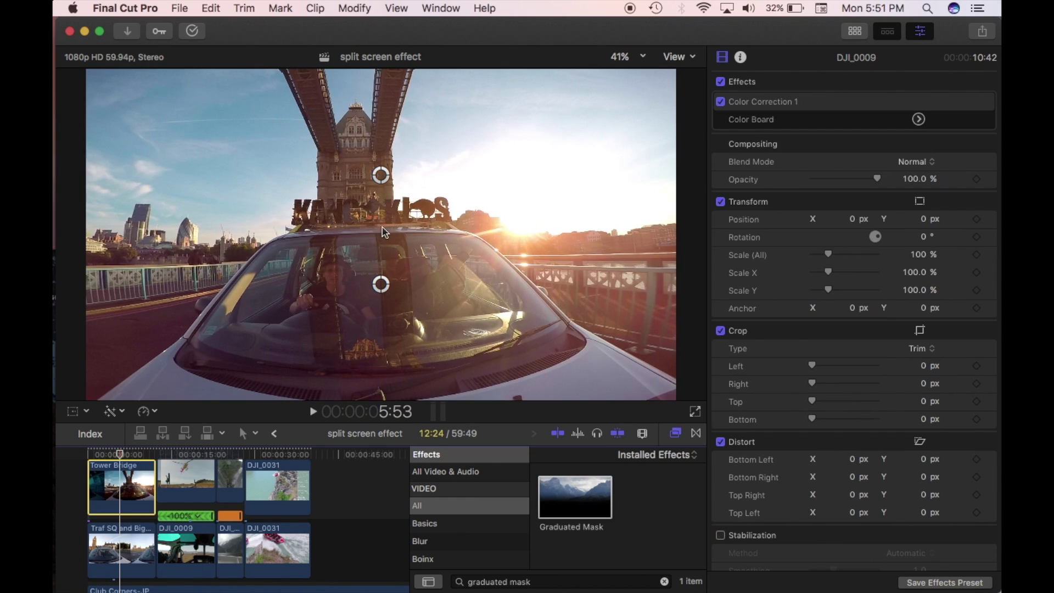
pyautogui.moveTo(381, 185)
pyautogui.mouseDown()
pyautogui.moveTo(403, 189)
pyautogui.moveTo(381, 191)
pyautogui.mouseUp()
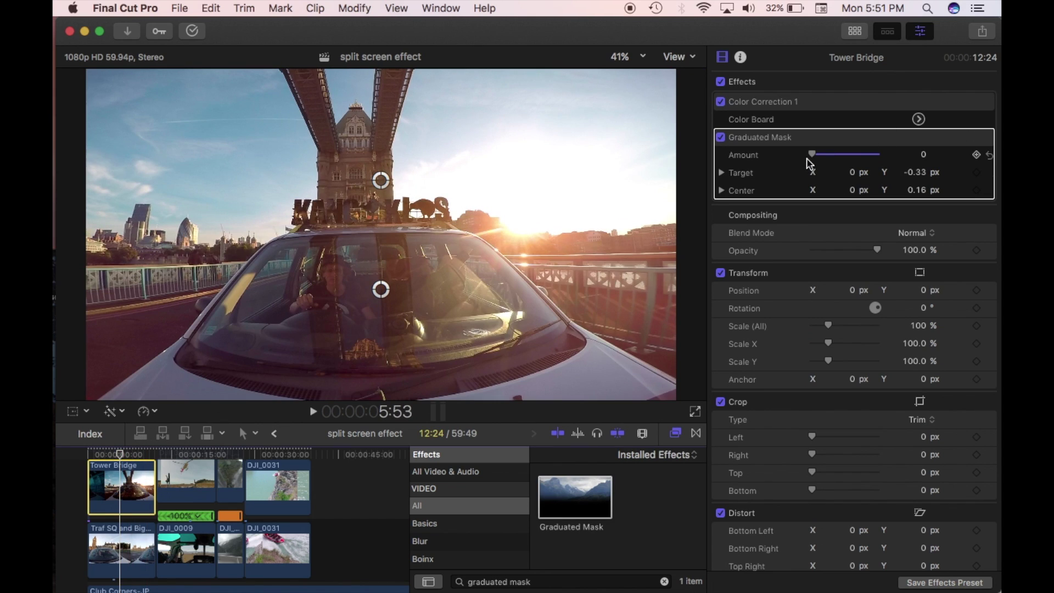
pyautogui.moveTo(813, 162); pyautogui.dragTo(865, 155)
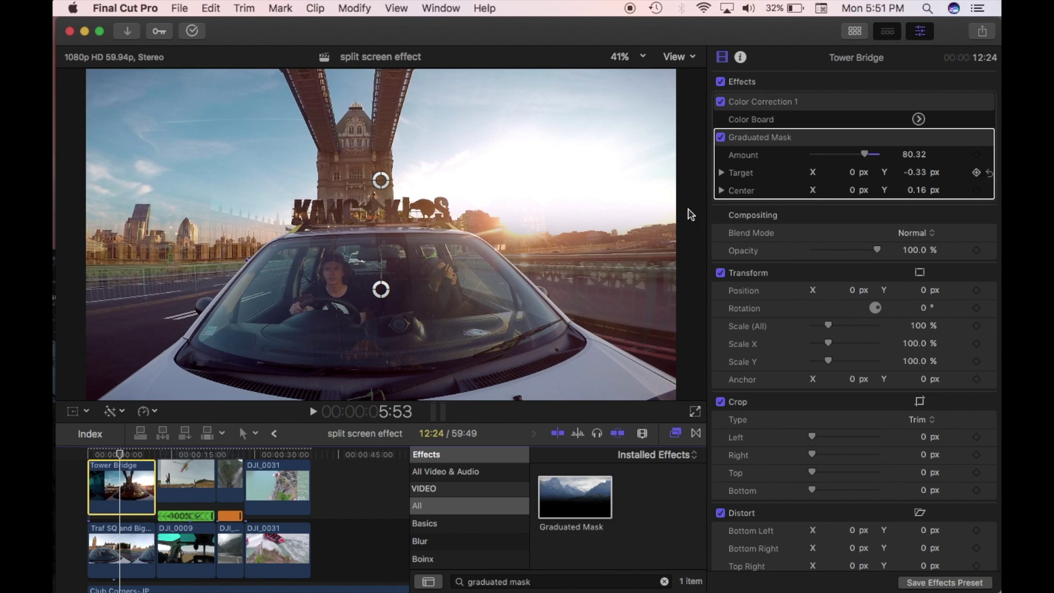
# Swing the mask's target around the center for a side-by-side split, ending at X -0.17 px, Y -0.01 px.
pyautogui.moveTo(377, 294); pyautogui.dragTo(307, 272)
pyautogui.moveTo(362, 242); pyautogui.dragTo(384, 291)
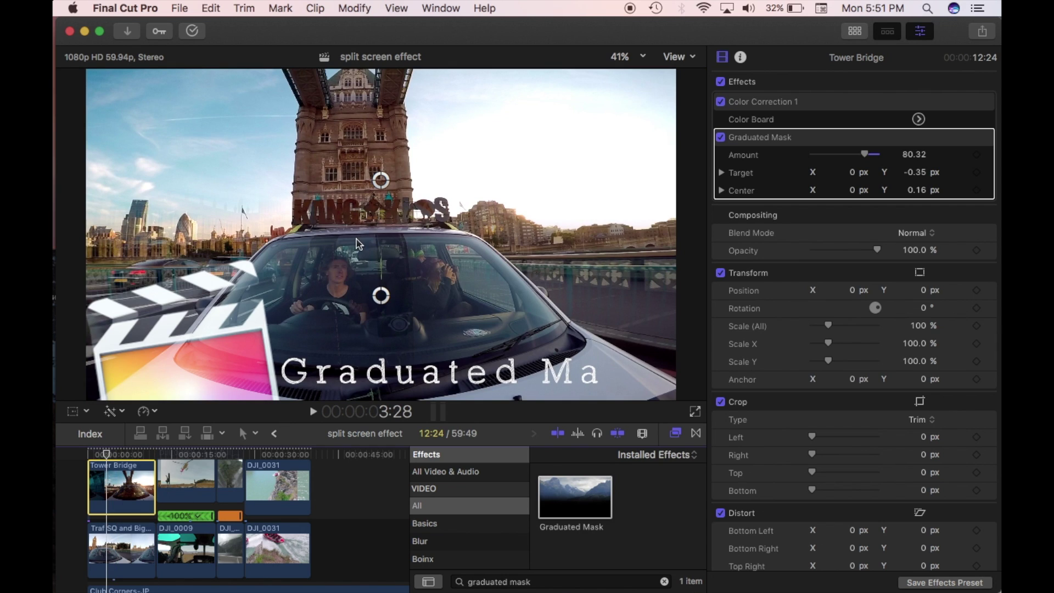
pyautogui.click(381, 297)
pyautogui.moveTo(381, 296)
pyautogui.mouseDown()
pyautogui.moveTo(433, 270)
pyautogui.moveTo(371, 295)
pyautogui.moveTo(402, 294)
pyautogui.moveTo(437, 266)
pyautogui.moveTo(455, 219)
pyautogui.mouseUp()
pyautogui.moveTo(452, 269)
pyautogui.mouseDown()
pyautogui.moveTo(357, 231)
pyautogui.moveTo(334, 280)
pyautogui.moveTo(385, 124)
pyautogui.moveTo(309, 162)
pyautogui.moveTo(419, 163)
pyautogui.moveTo(404, 228)
pyautogui.moveTo(350, 167)
pyautogui.moveTo(419, 167)
pyautogui.moveTo(419, 176)
pyautogui.moveTo(336, 155)
pyautogui.moveTo(342, 186)
pyautogui.moveTo(326, 185)
pyautogui.mouseUp()
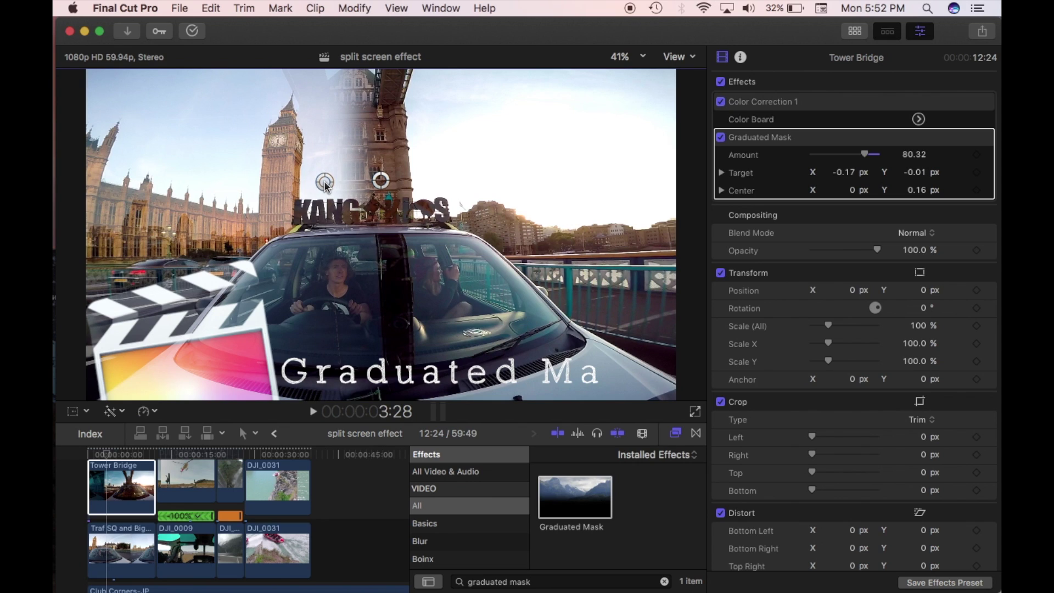
# Place the mask's center at X 0.12 px, Y 0 px and target at X -0.22 px, Y 0 px, and replay from the start.
pyautogui.moveTo(381, 183); pyautogui.dragTo(384, 237)
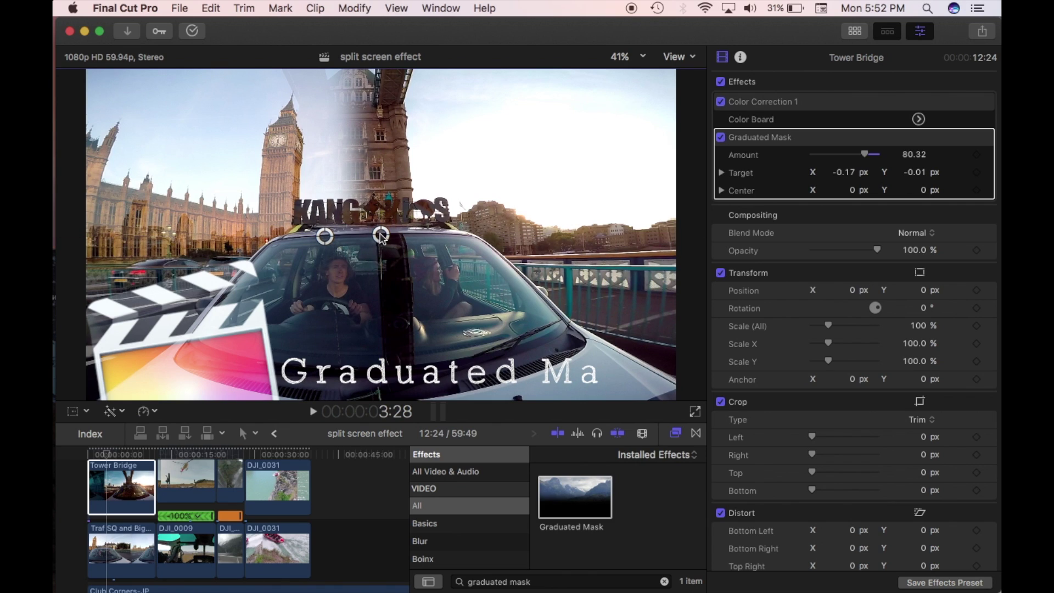
pyautogui.moveTo(323, 236); pyautogui.dragTo(302, 234)
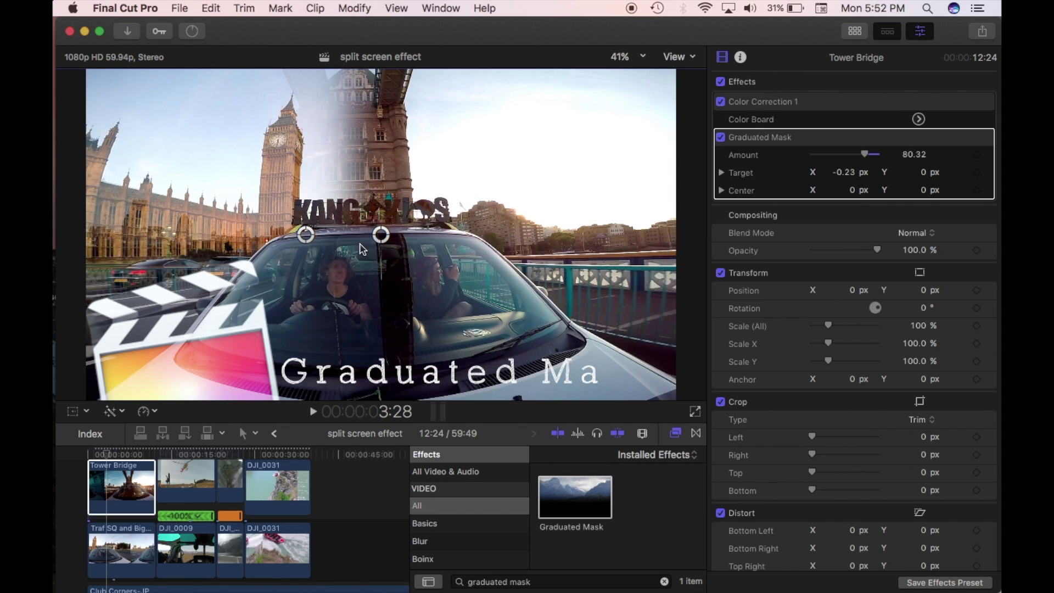
pyautogui.moveTo(381, 241); pyautogui.dragTo(421, 237)
pyautogui.moveTo(349, 240); pyautogui.dragTo(352, 240)
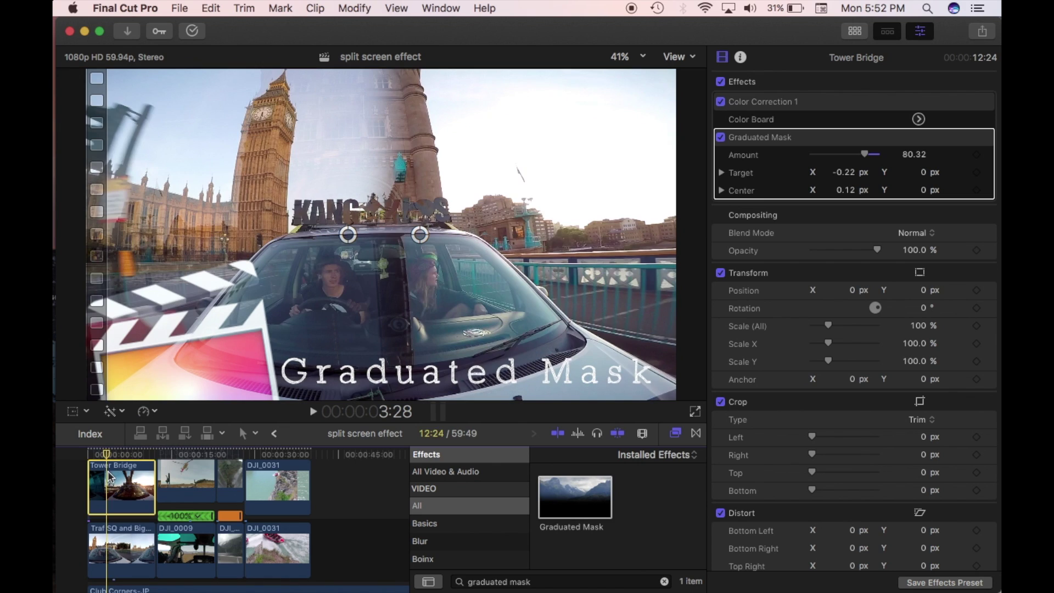
pyautogui.moveTo(106, 455); pyautogui.dragTo(76, 458)
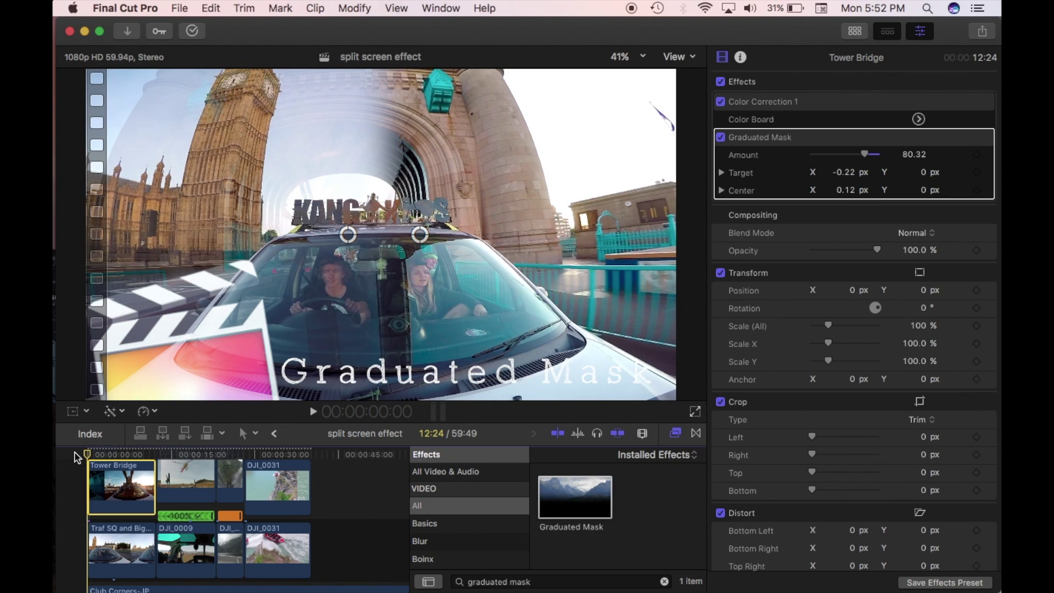
pyautogui.press('space')
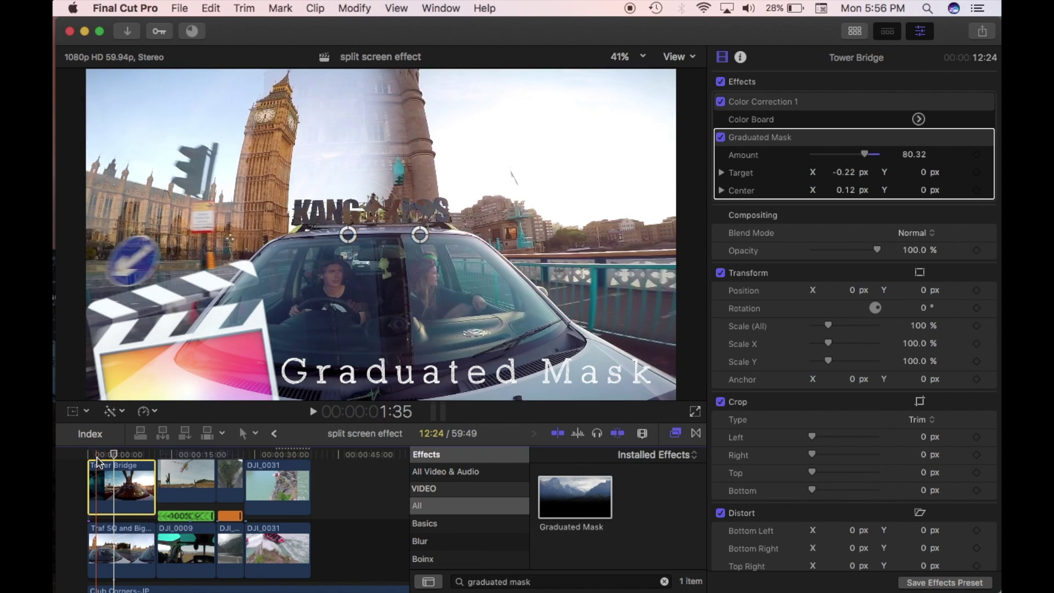
# Raise the Tower Bridge mask's Amount to 100 and move its target to X -0.3 px, Y 0 px.
pyautogui.click(87, 455)
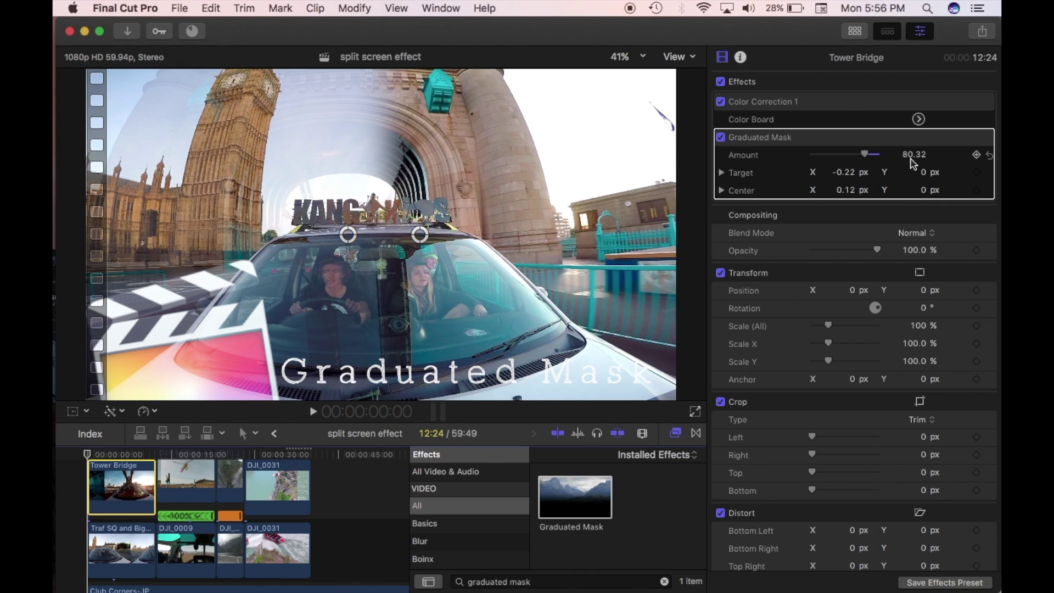
pyautogui.moveTo(867, 159); pyautogui.dragTo(879, 158)
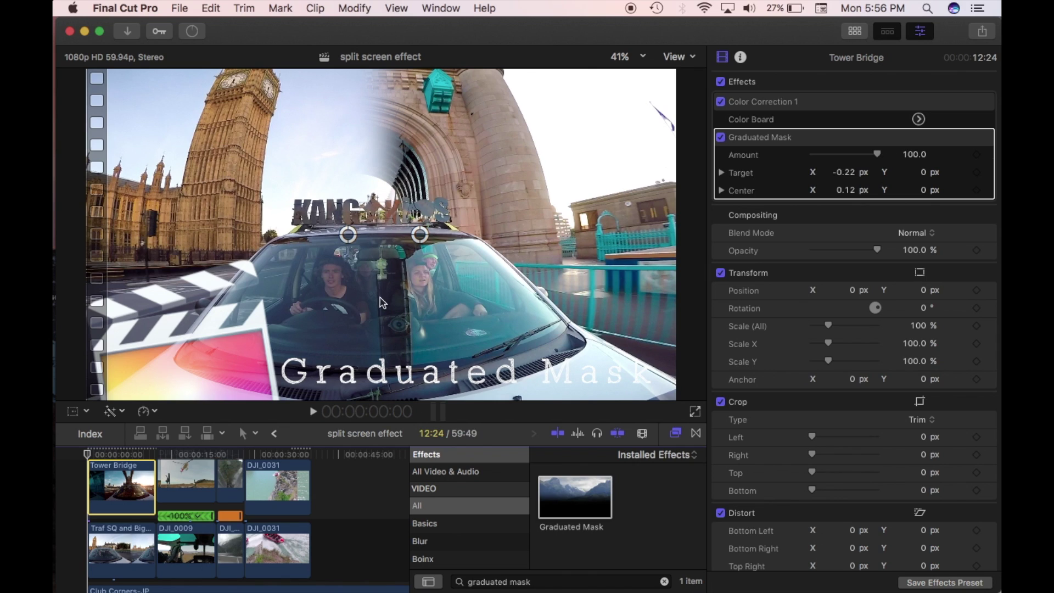
pyautogui.click(354, 237)
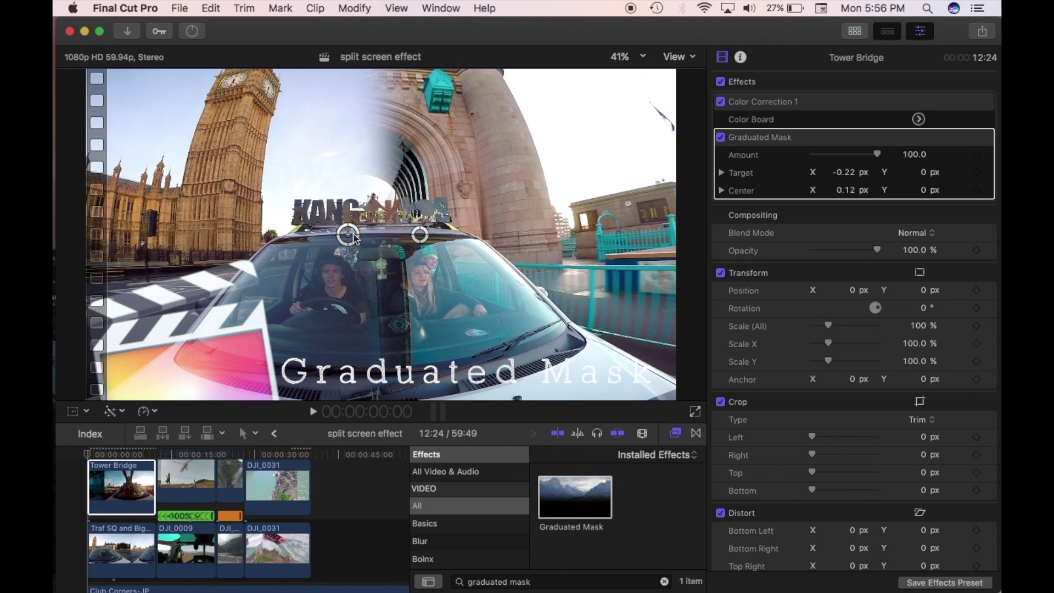
pyautogui.moveTo(354, 237); pyautogui.dragTo(319, 235)
pyautogui.click(124, 460)
pyautogui.click(106, 460)
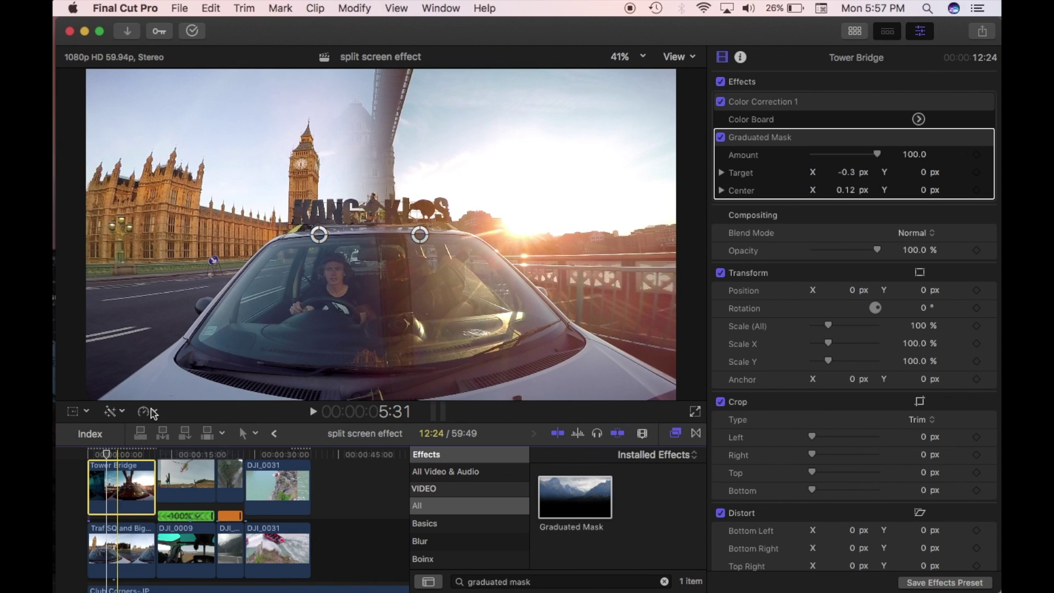
pyautogui.click(321, 236)
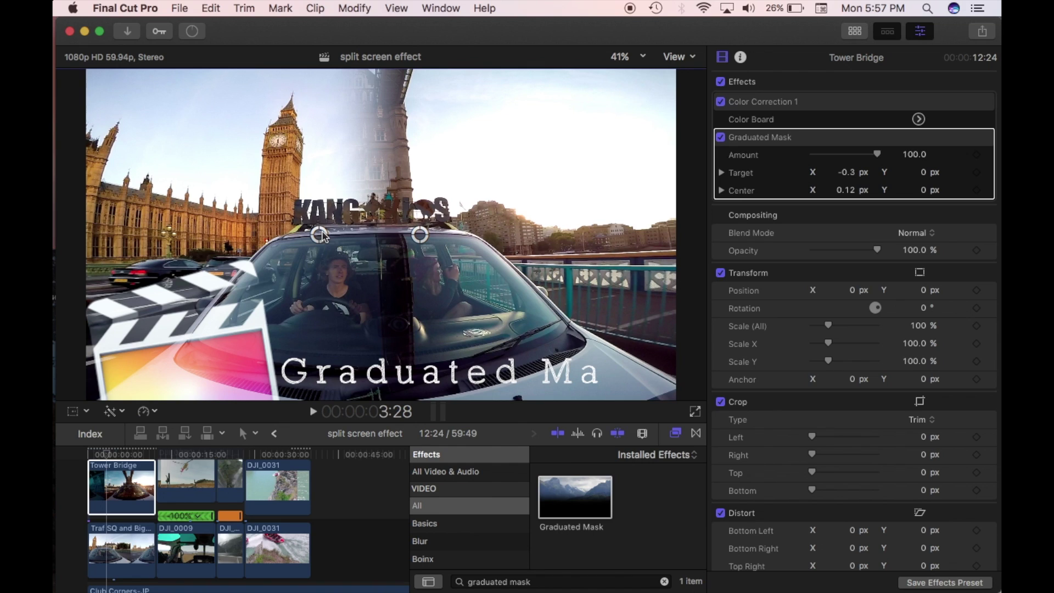
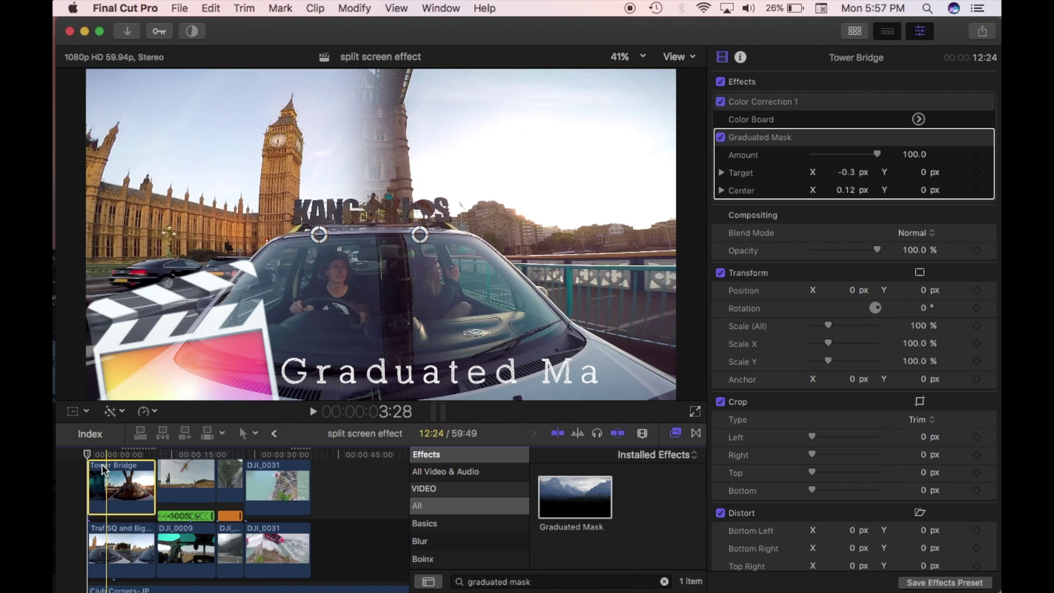
# Add keyframes for the mask's Target and Center at the very start of the Tower Bridge clip.
pyautogui.press('Home')
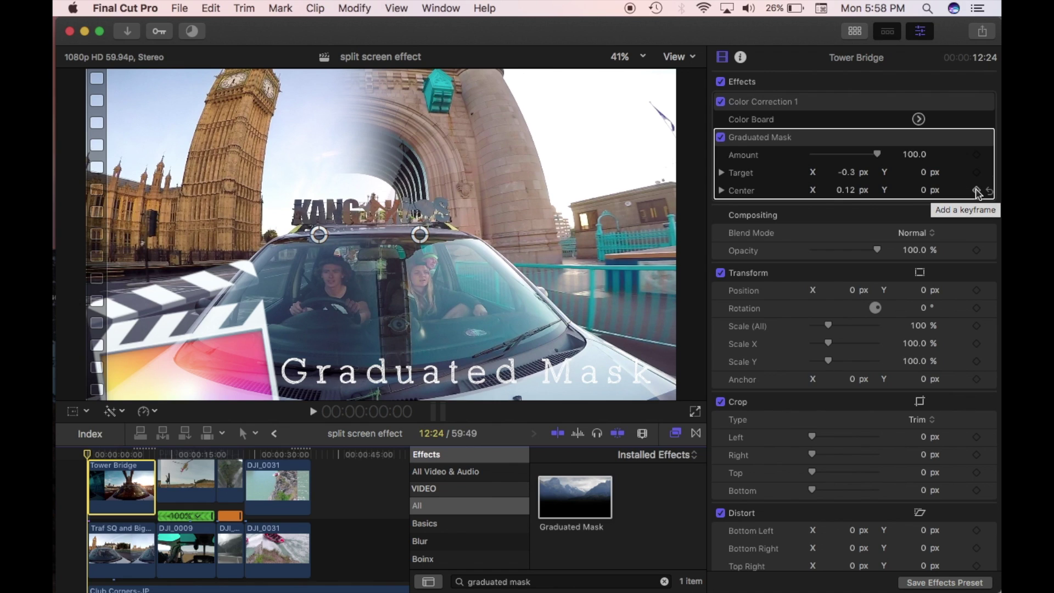
pyautogui.click(975, 172)
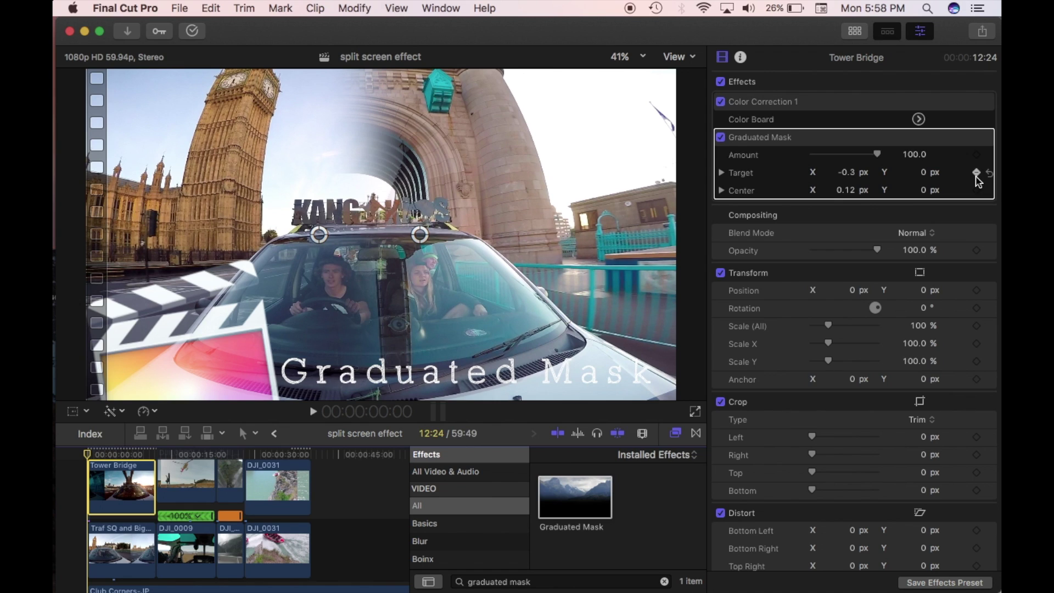
pyautogui.click(978, 192)
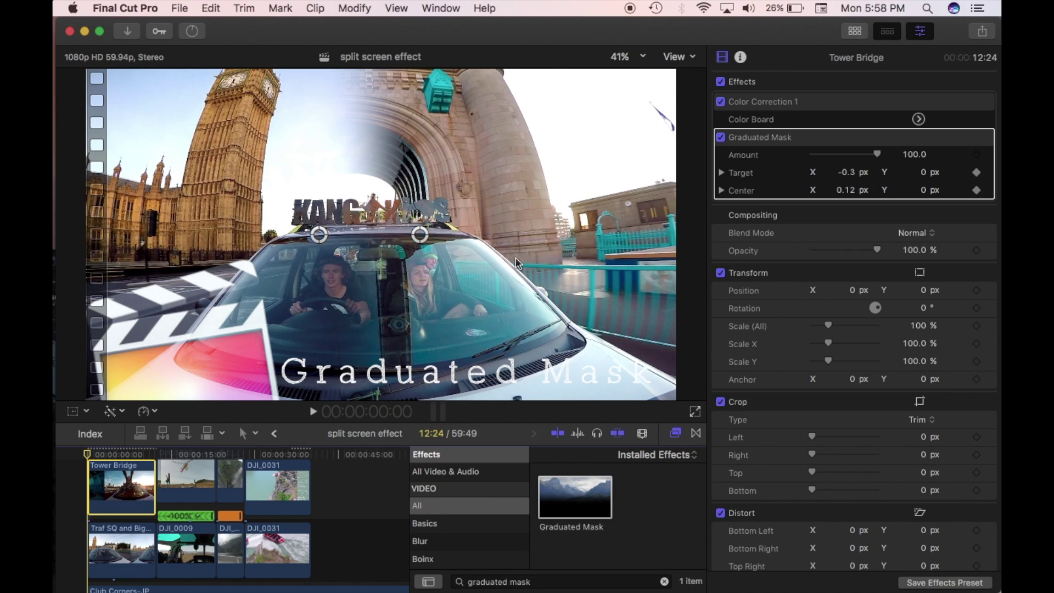
# At 3:28, move the mask's center to X -0.66 px, Y 0 px so Tower Bridge fills most of the frame.
pyautogui.click(106, 455)
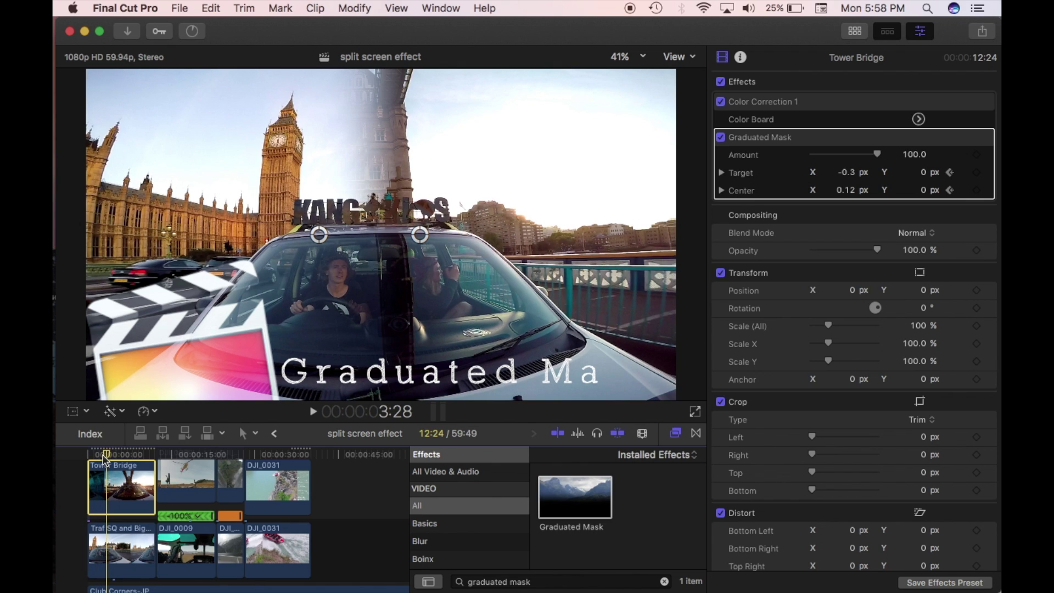
pyautogui.click(320, 236)
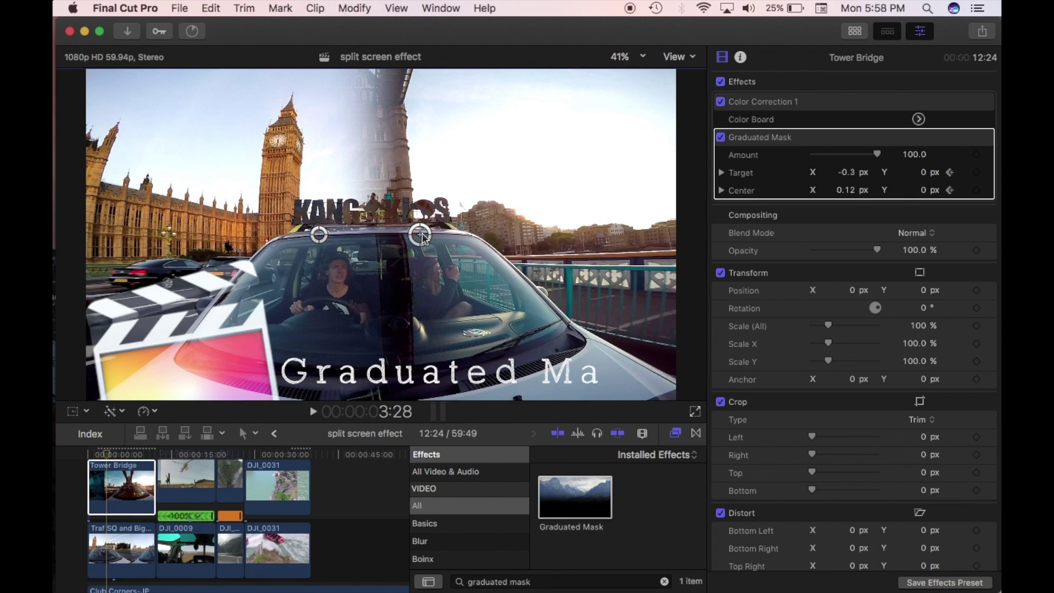
pyautogui.moveTo(421, 235); pyautogui.dragTo(163, 236)
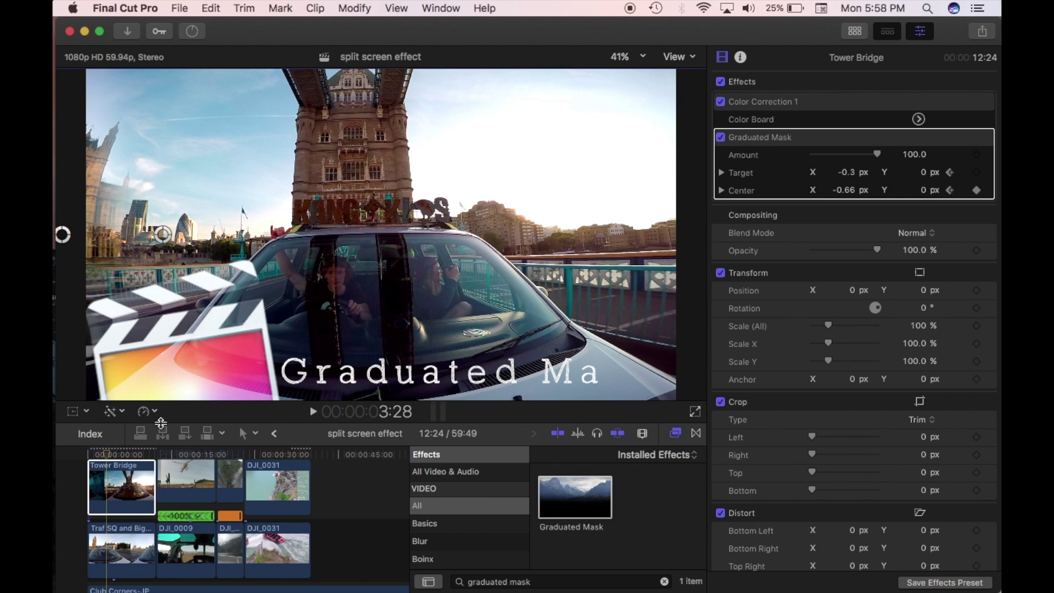
# Play the Tower Bridge clip from its start to check the mask's movement up to the 3:28 keyframe.
pyautogui.click(89, 460)
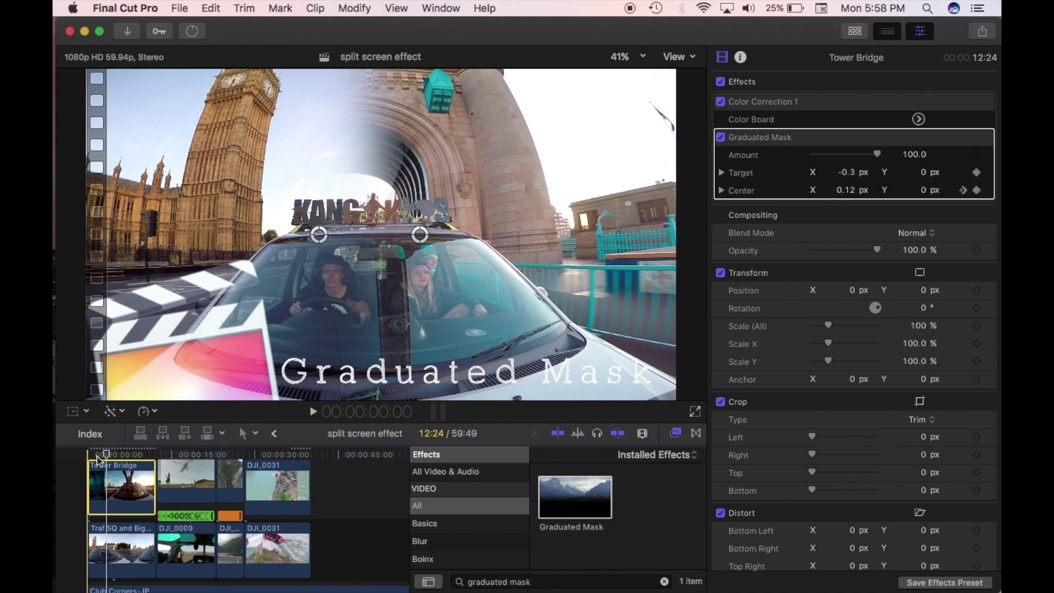
pyautogui.click(107, 456)
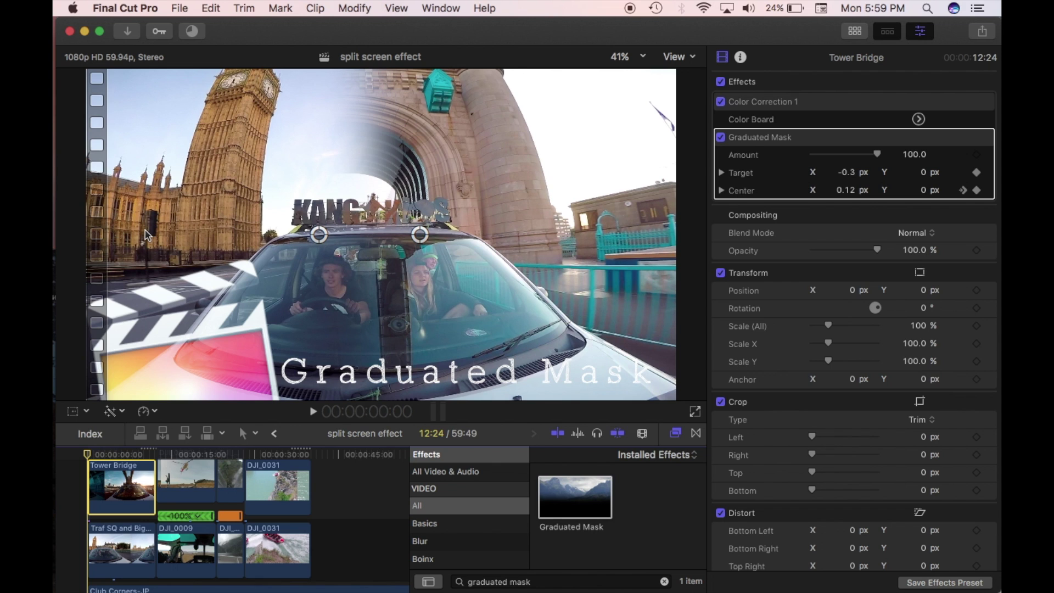
pyautogui.press('space')
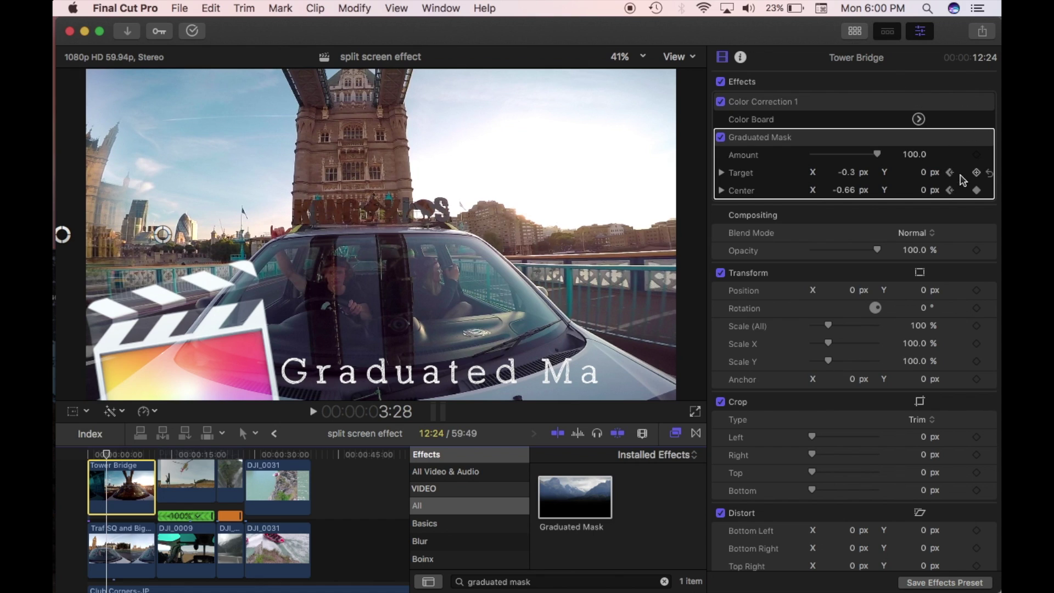
# Add a Target keyframe at 3:28, and at 7:35 move the mask's center to X 0.86 px, Y 0 px.
pyautogui.click(976, 172)
pyautogui.click(131, 456)
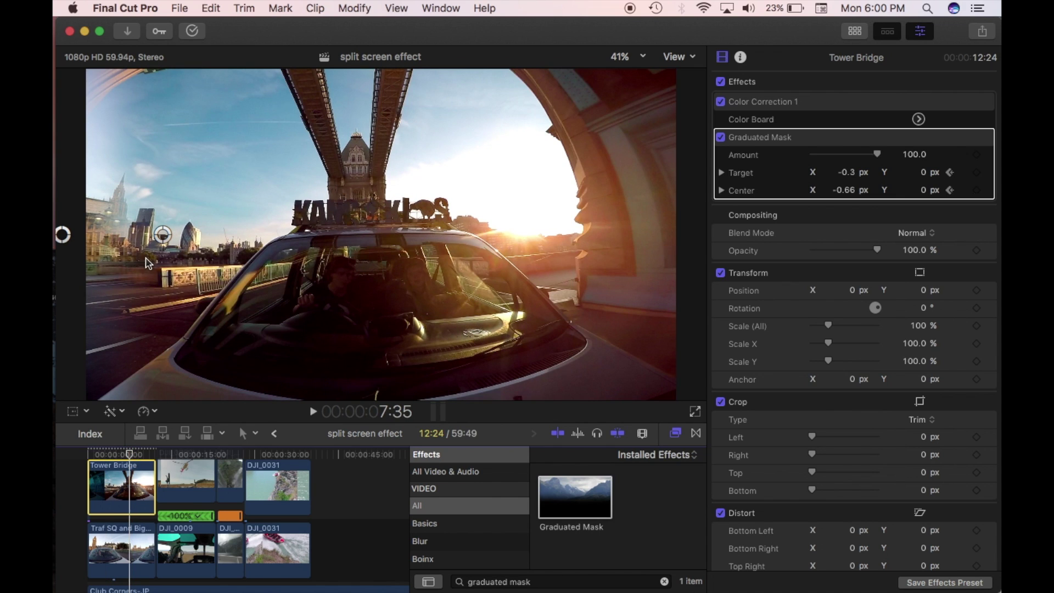
pyautogui.moveTo(161, 237); pyautogui.dragTo(667, 241)
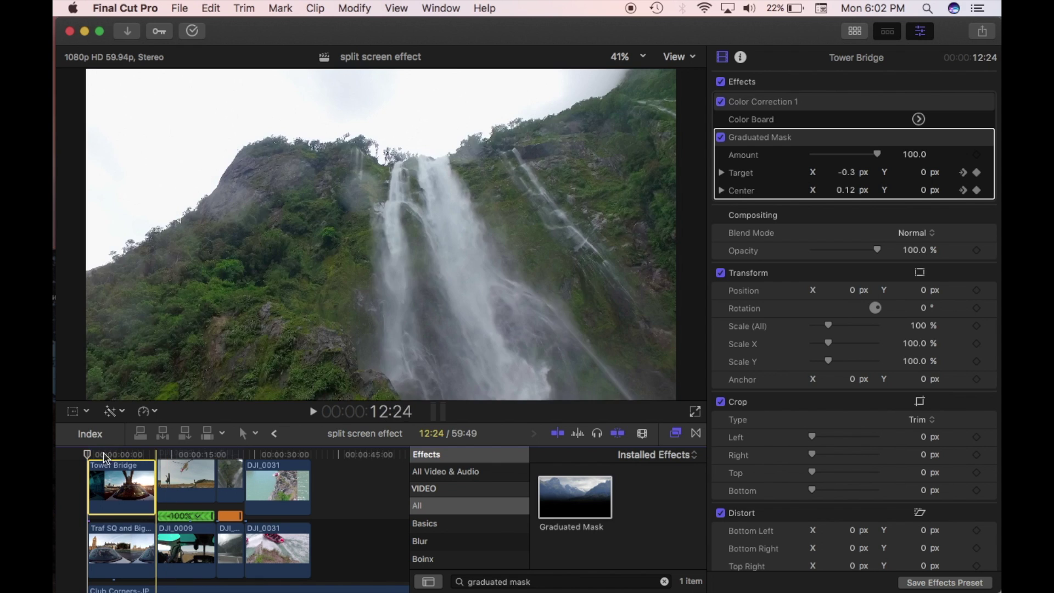
# Play back the Tower Bridge section to review the mask sweeping from one shot to the other.
pyautogui.press('space')
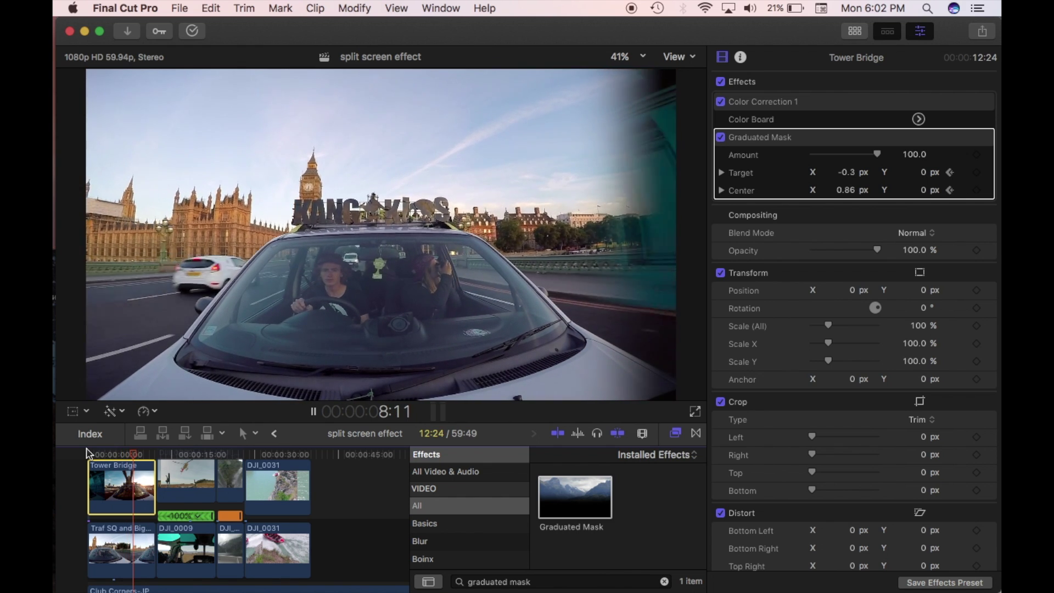
pyautogui.press('space')
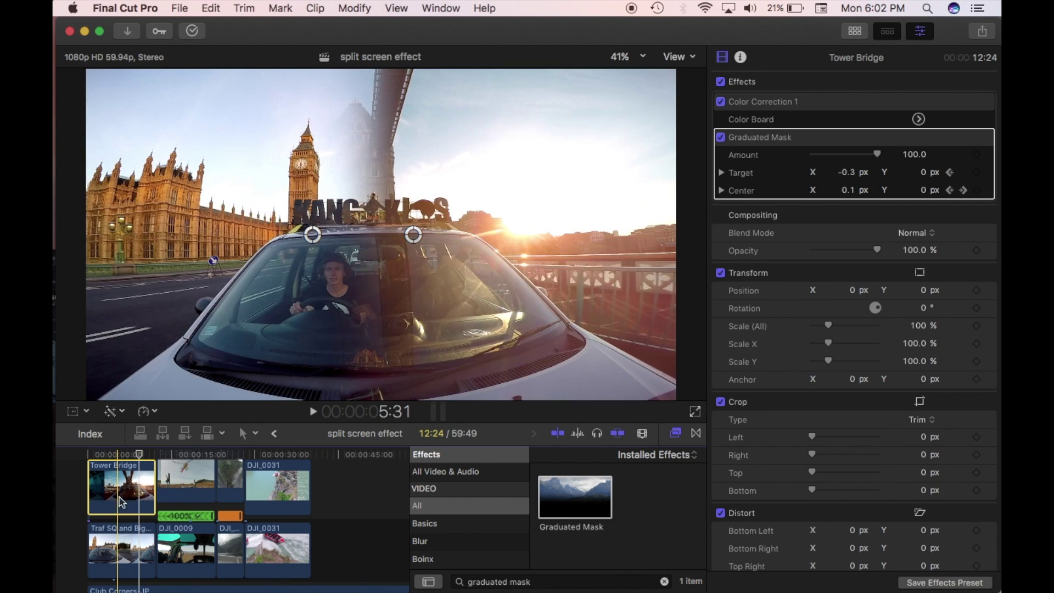
pyautogui.click(282, 181)
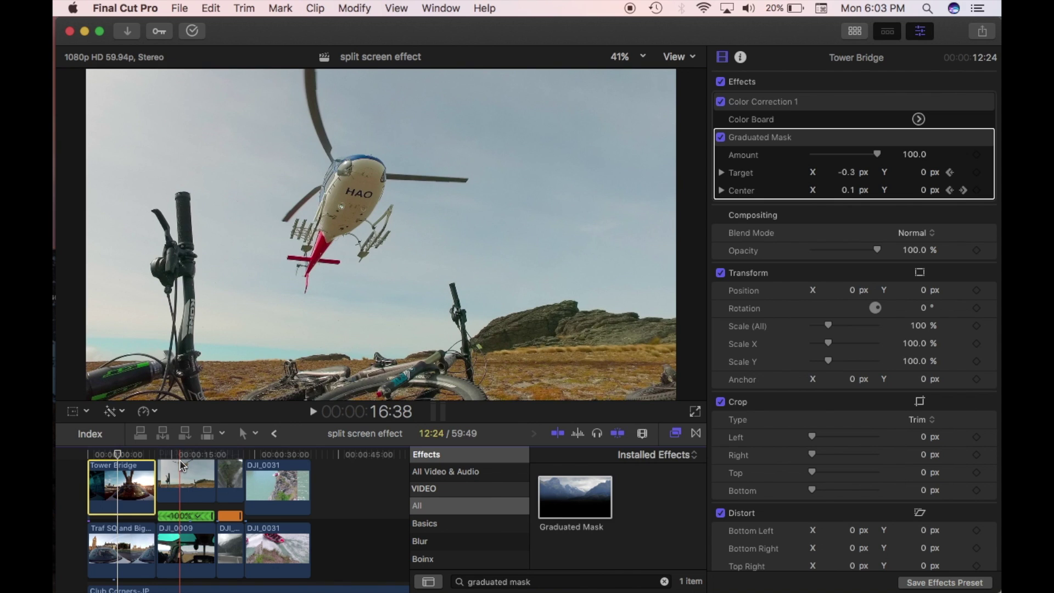
# Apply the Graduated Mask effect to the upper helicopter clip stacked above the DJI_0009 cockpit clip.
pyautogui.click(181, 549)
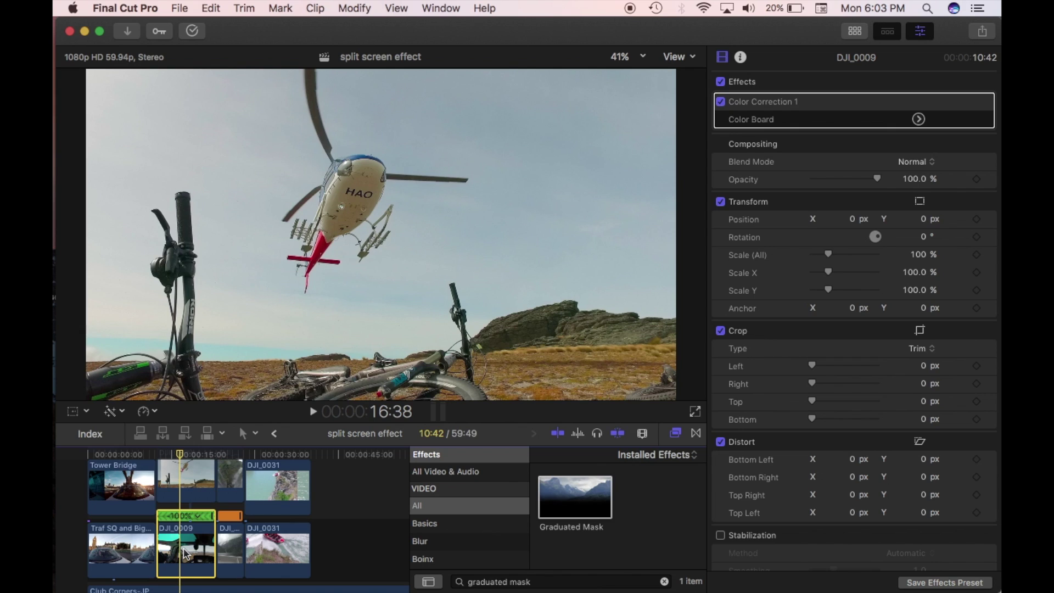
pyautogui.click(186, 488)
pyautogui.moveTo(575, 500); pyautogui.dragTo(183, 469)
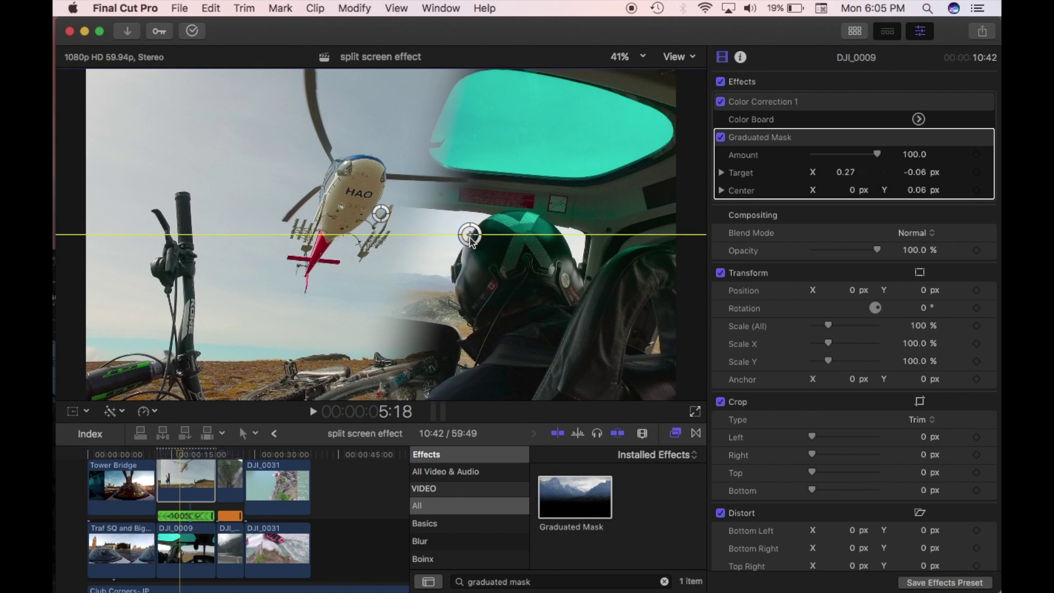
# Place the helicopter mask's center at X -0.13 px, Y 0 px and its target at X 0.38 px, Y 0 px.
pyautogui.moveTo(470, 235); pyautogui.dragTo(502, 214)
pyautogui.moveTo(381, 212); pyautogui.dragTo(339, 237)
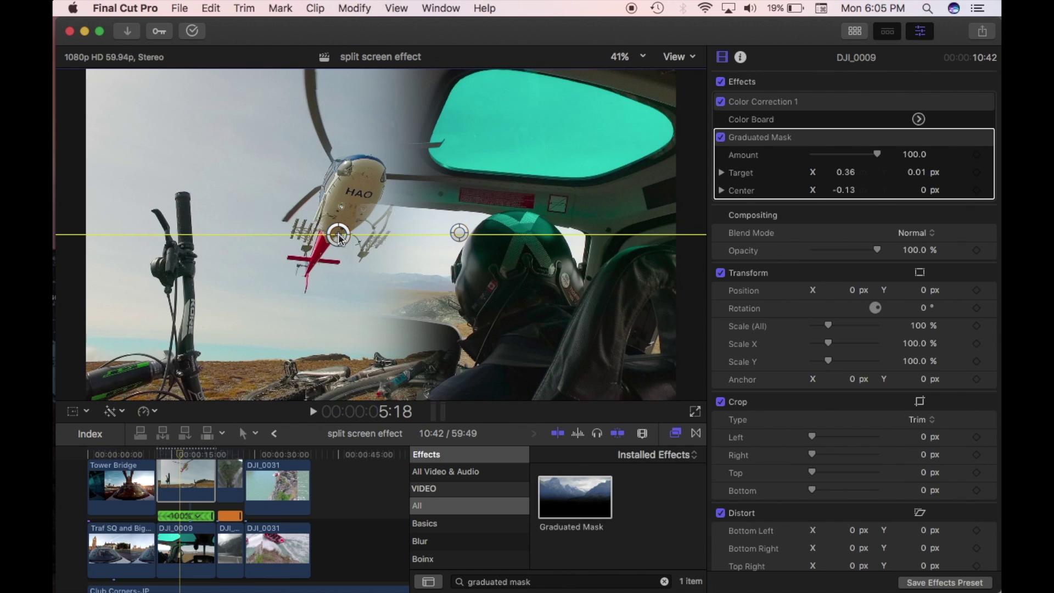
pyautogui.moveTo(459, 234); pyautogui.dragTo(463, 237)
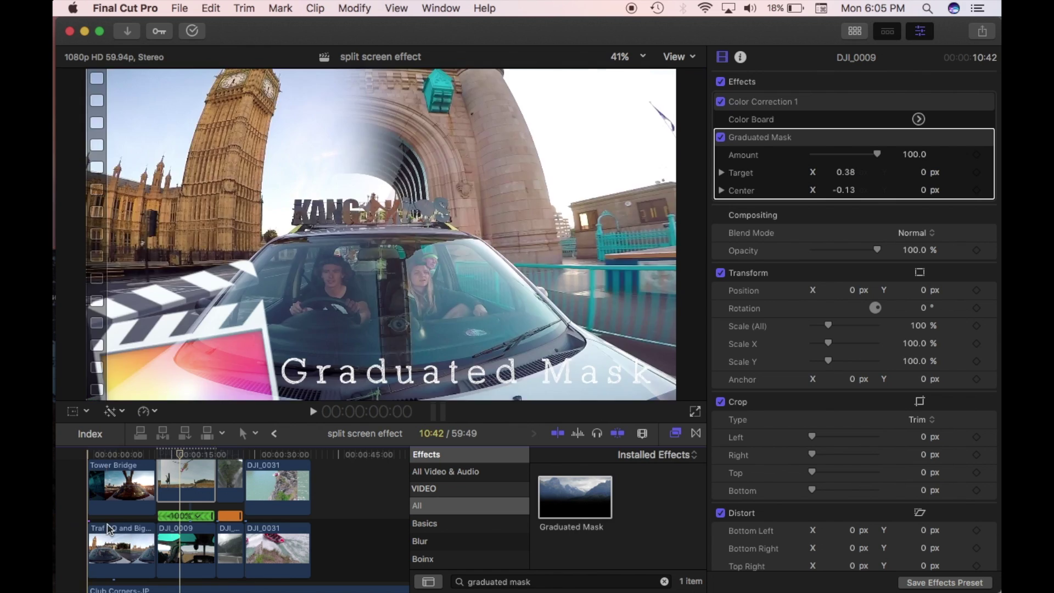
# Play the helicopter section from 12:24 to review the side-by-side split.
pyautogui.click(161, 454)
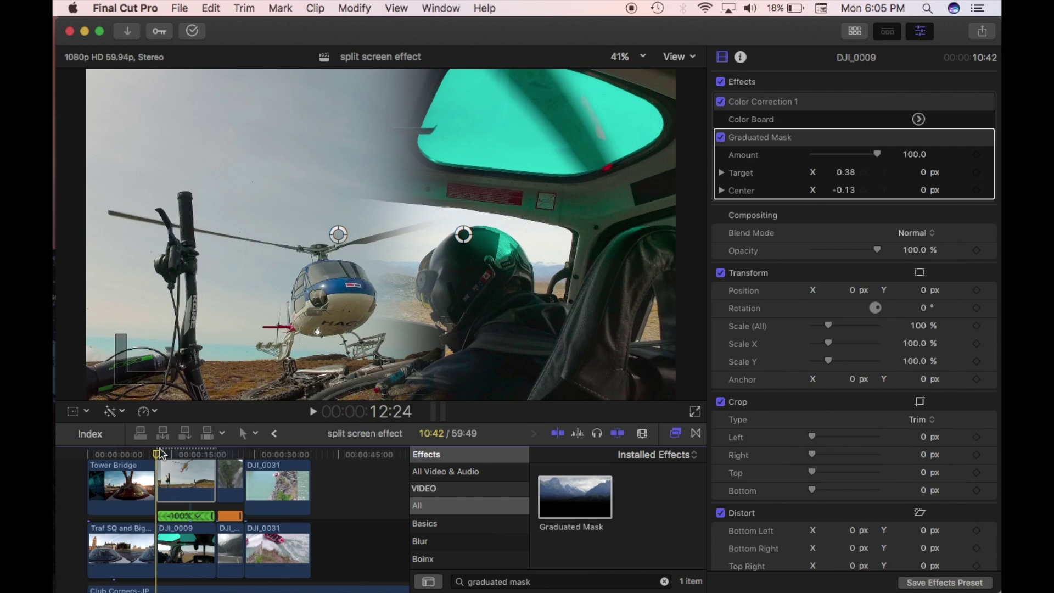
pyautogui.press('space')
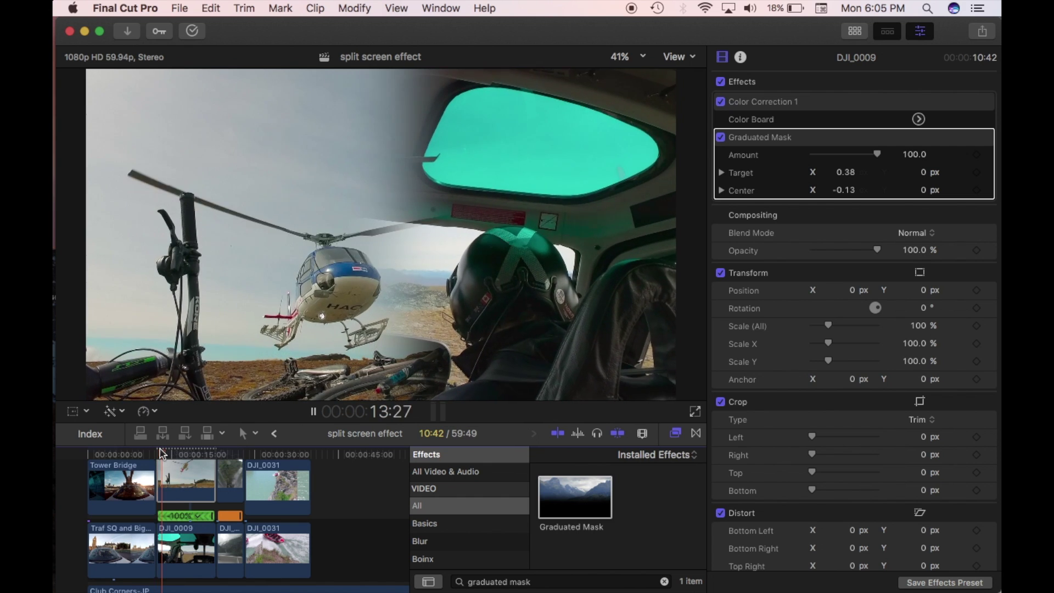
pyautogui.press('space')
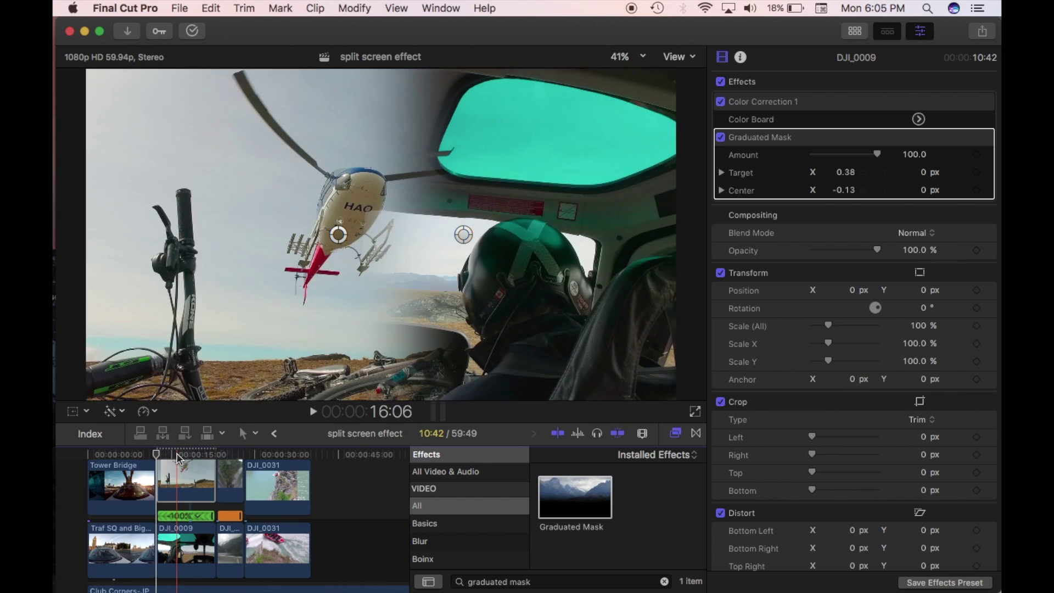
# Replay the helicopter's takeoff and add Target and Center keyframes to its mask at 17:18.
pyautogui.click(178, 458)
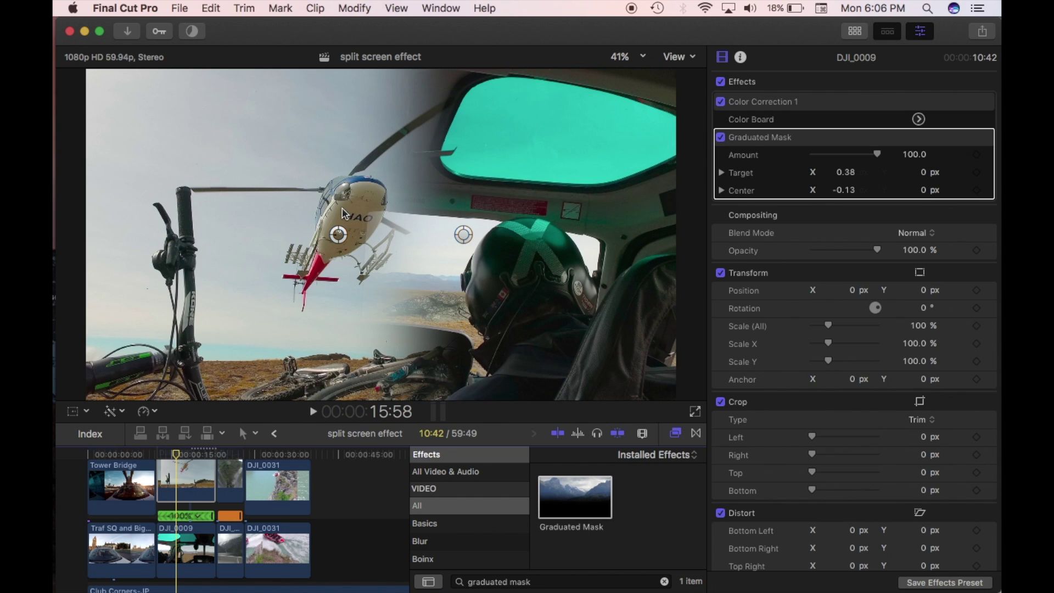
pyautogui.click(164, 455)
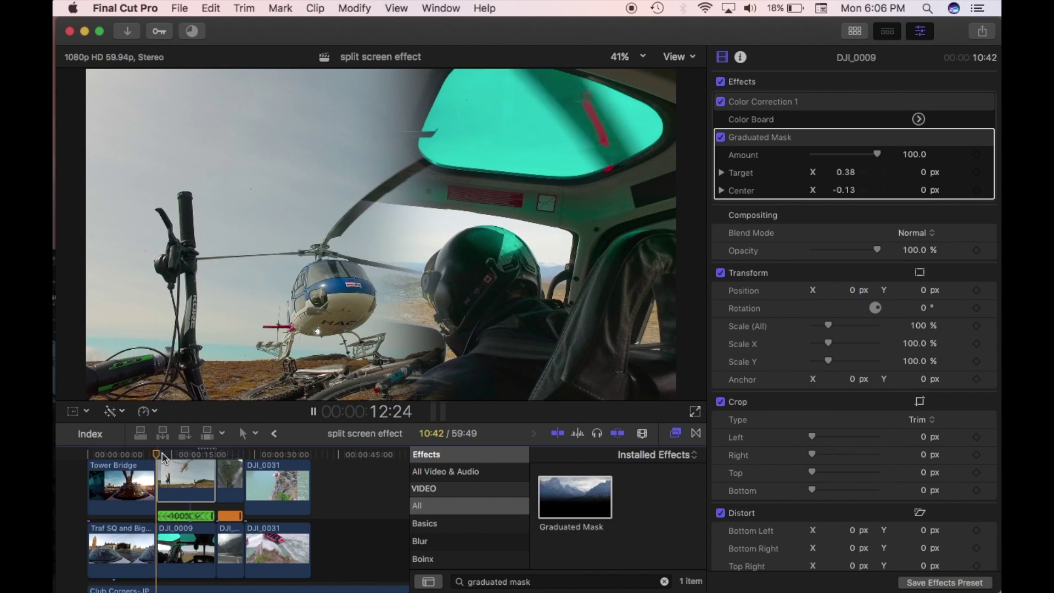
pyautogui.press('space')
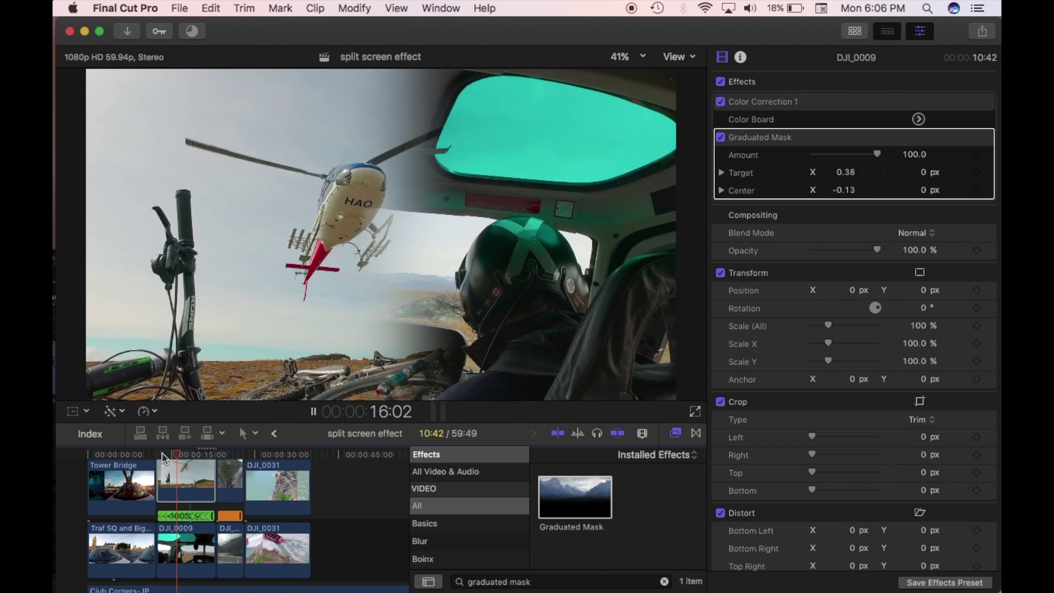
pyautogui.press('space')
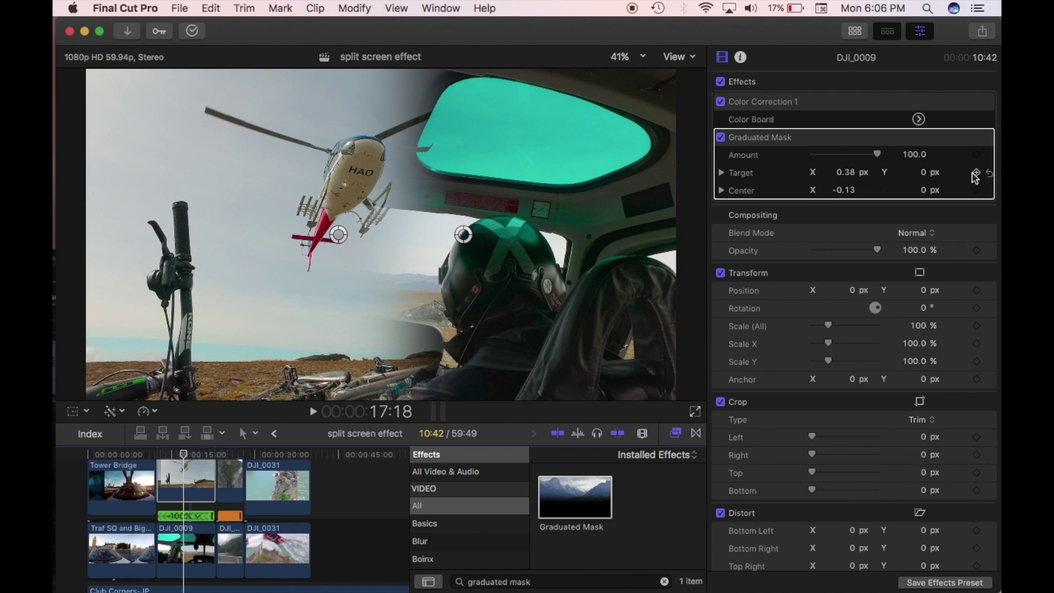
pyautogui.click(976, 191)
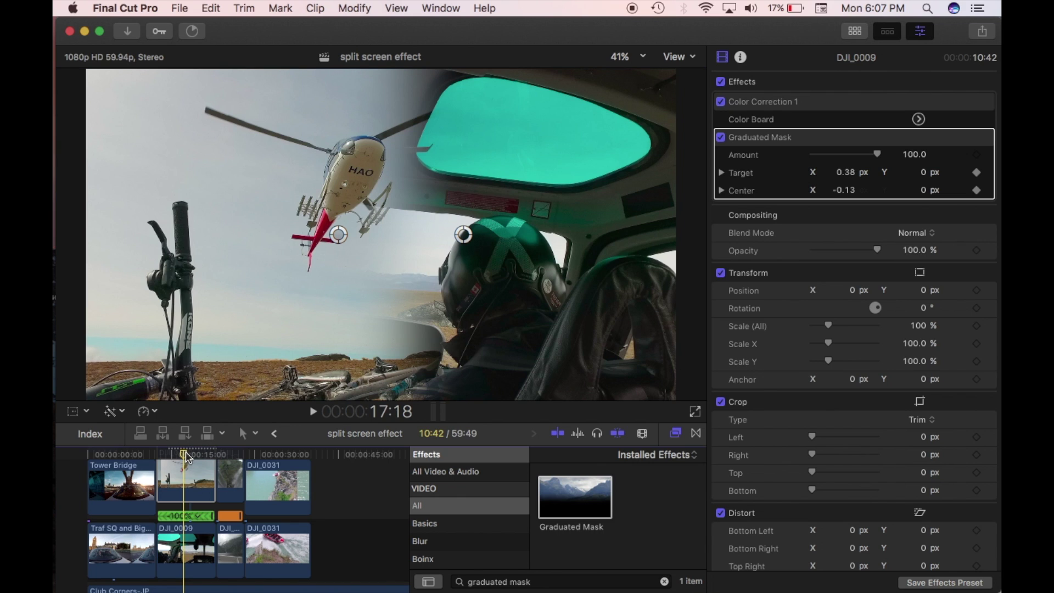
# At 23:01, move the helicopter mask's target to X 1.12 px, Y 0 px and shift its center towards the pilot.
pyautogui.moveTo(196, 452); pyautogui.dragTo(213, 455)
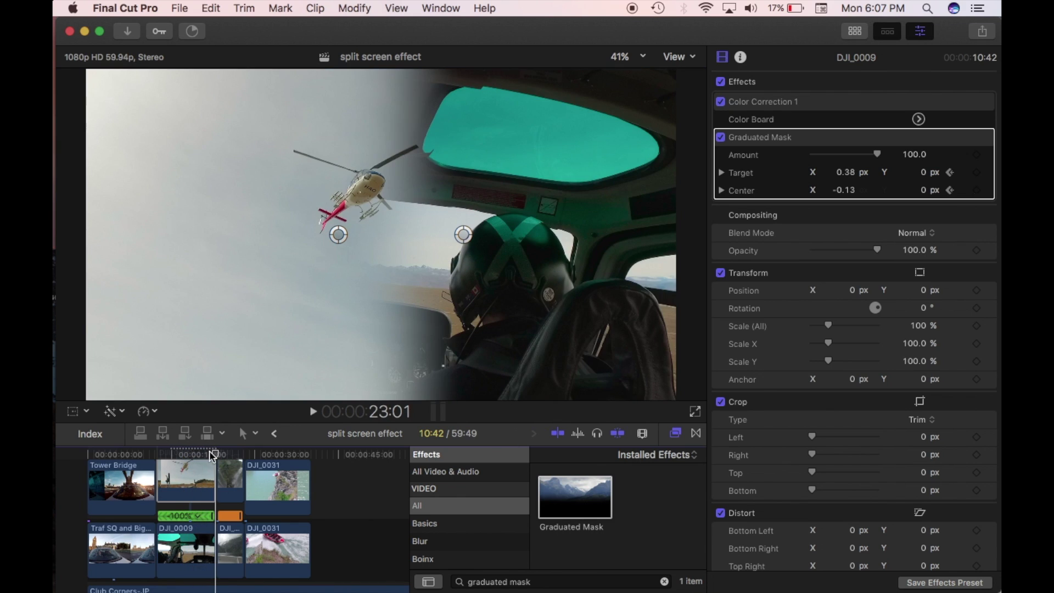
pyautogui.moveTo(465, 237); pyautogui.dragTo(615, 236)
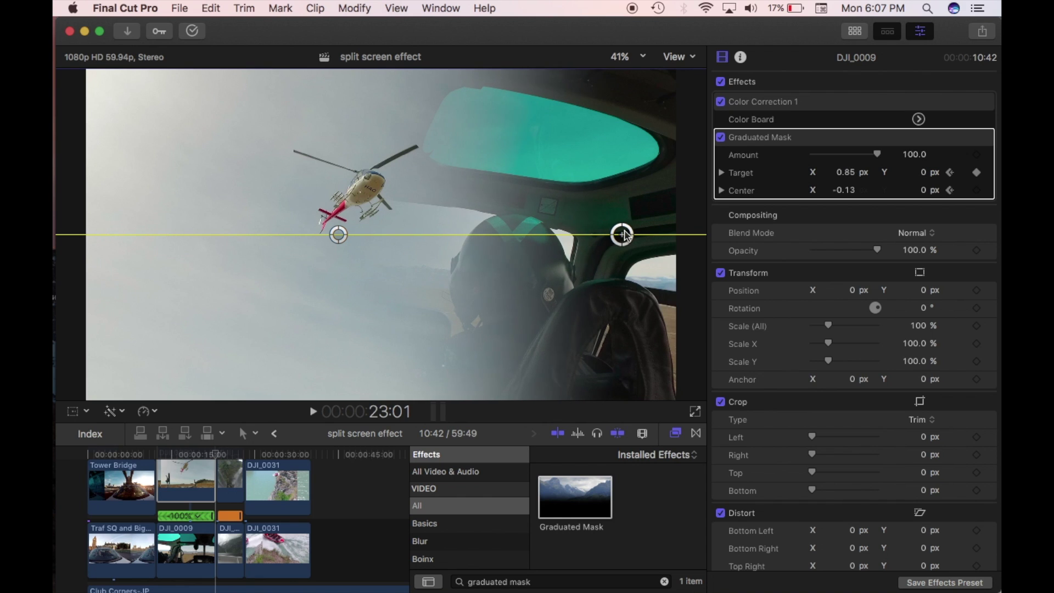
pyautogui.moveTo(661, 238); pyautogui.dragTo(683, 237)
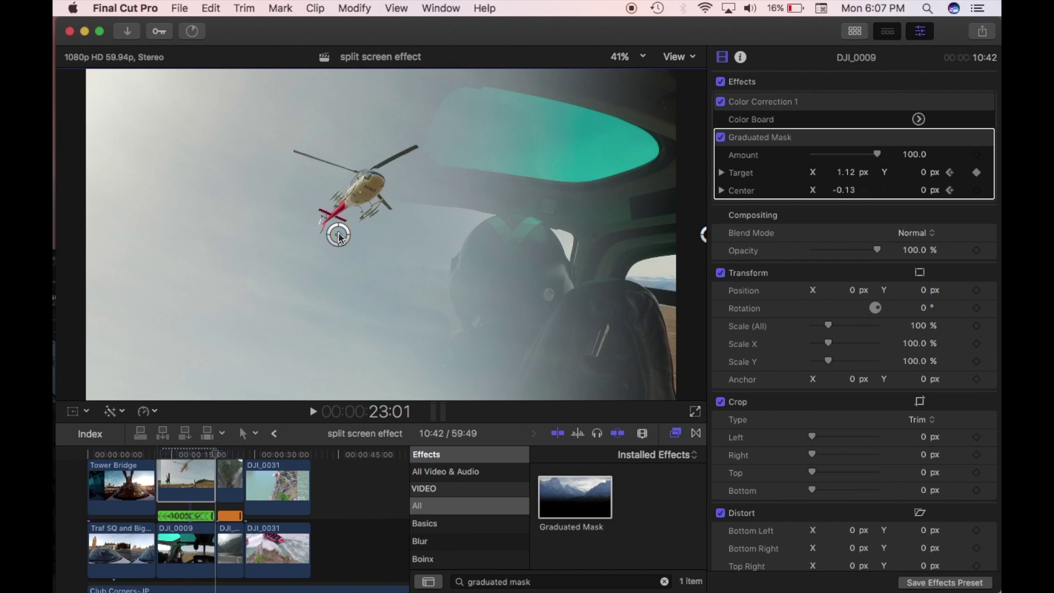
pyautogui.moveTo(340, 237); pyautogui.dragTo(429, 241)
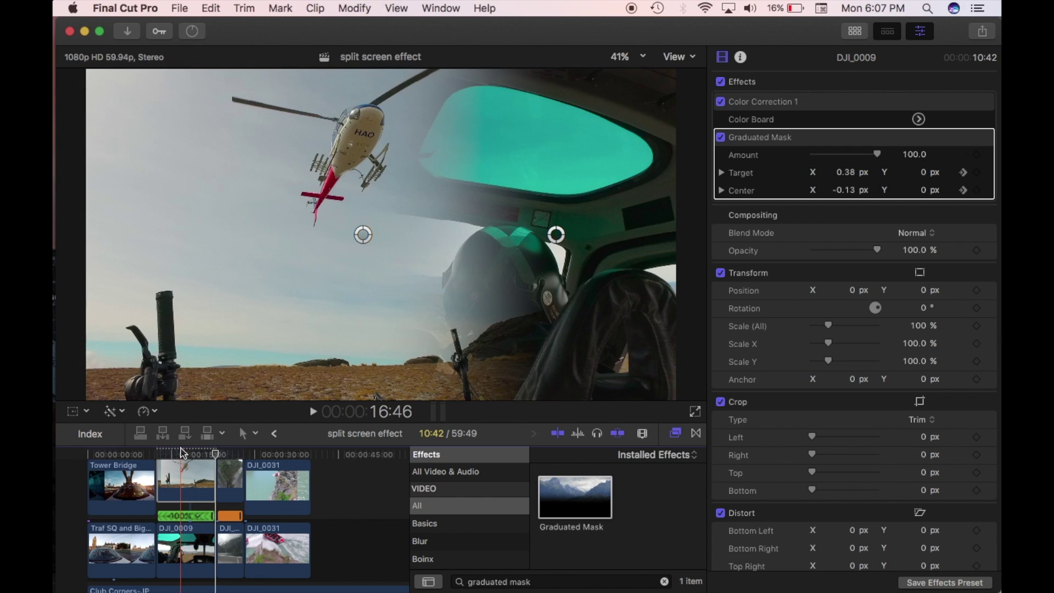
# Replay the helicopter section from its start to review the animated mask transition.
pyautogui.click(184, 455)
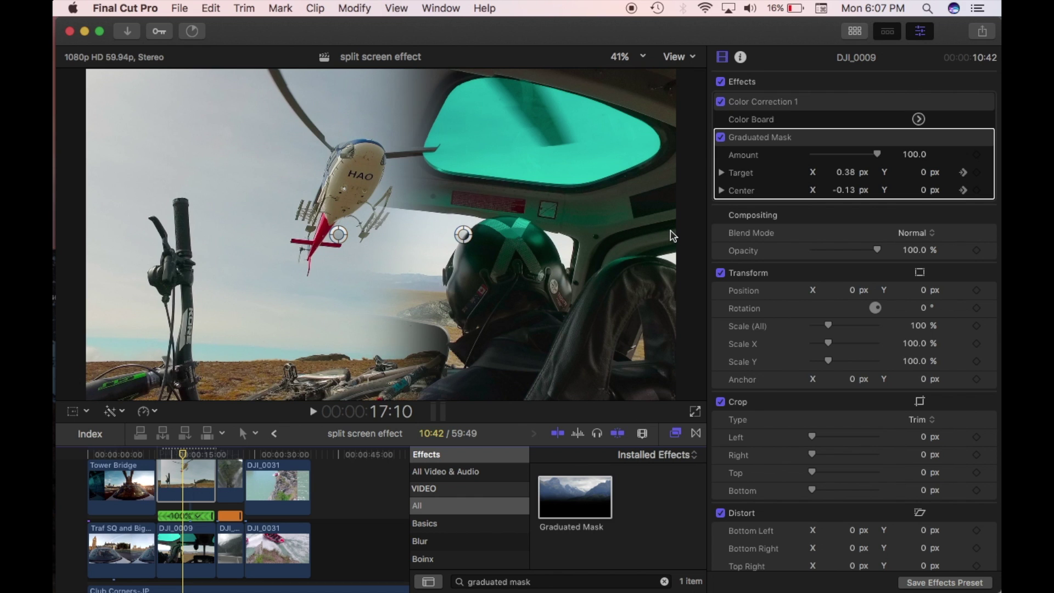
pyautogui.click(160, 455)
pyautogui.press('space')
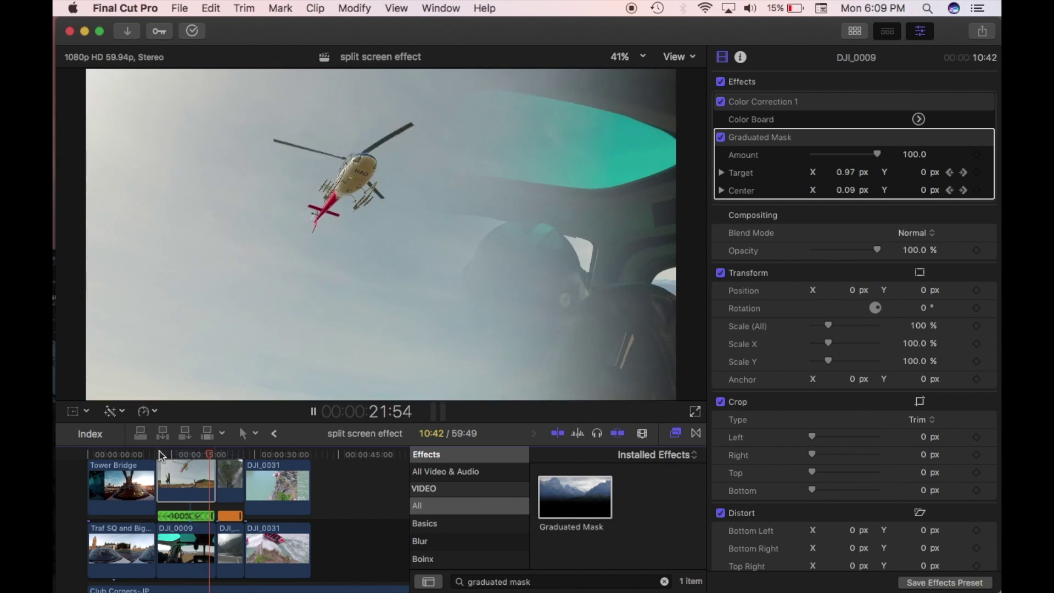
pyautogui.click(161, 455)
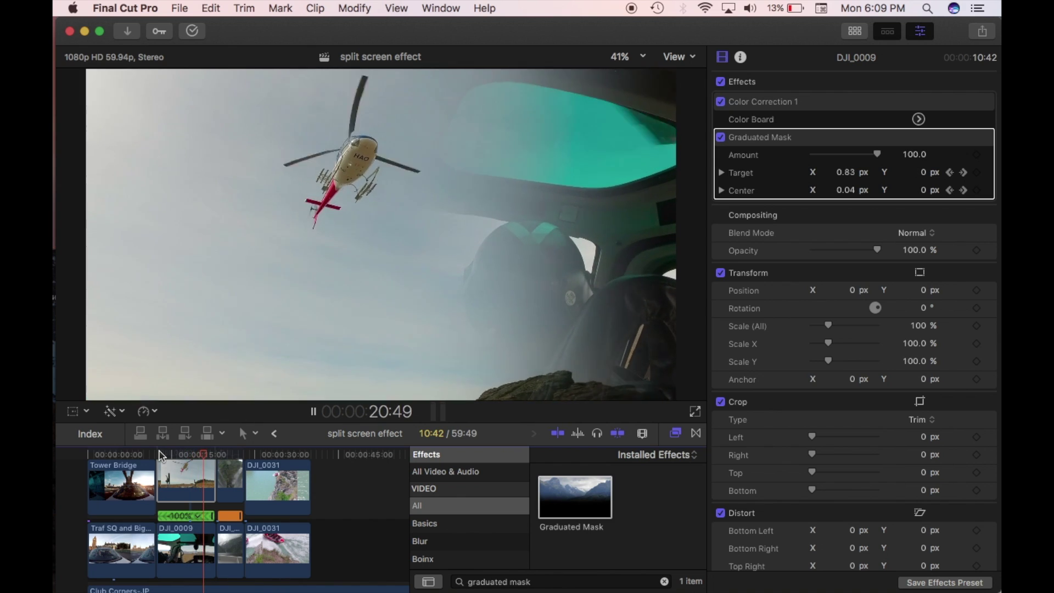
pyautogui.click(159, 454)
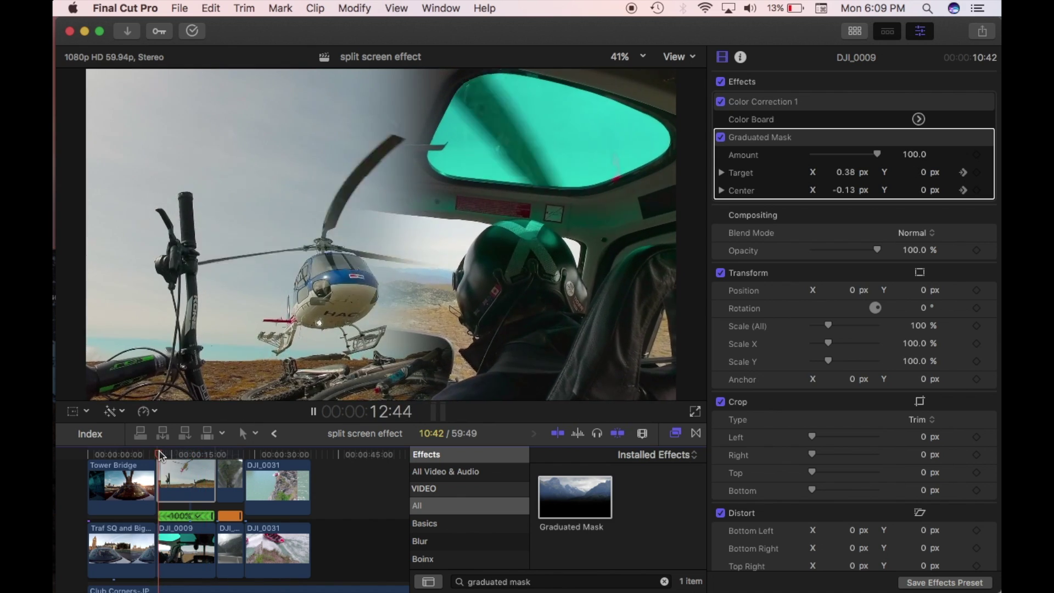